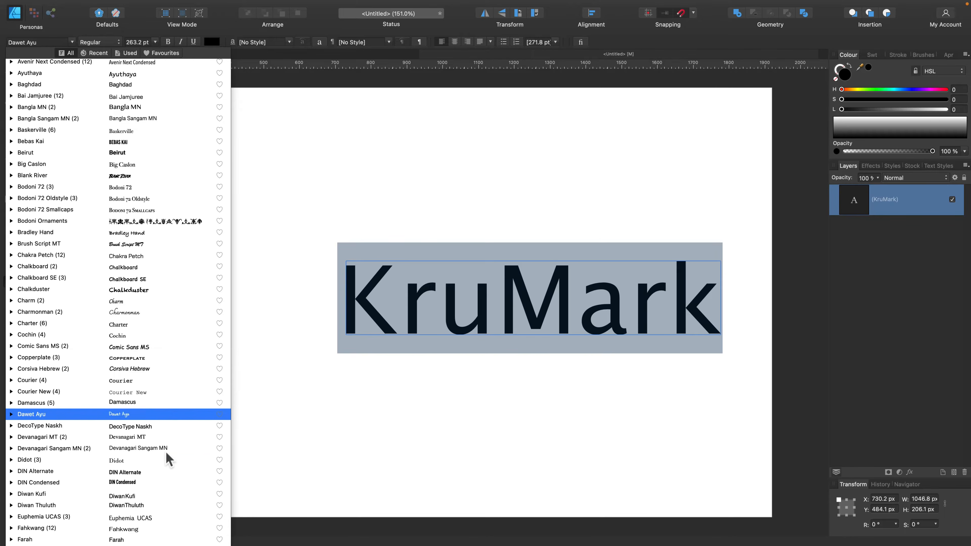
# Step: Set the KruMark text in the Futura font with the Bold style
pyautogui.scroll(-4, 167, 427)
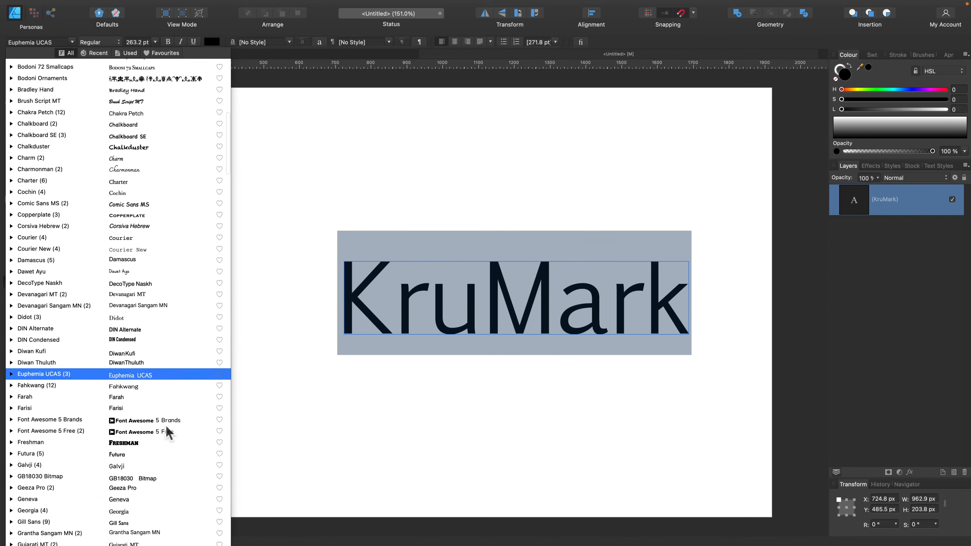
pyautogui.click(144, 406)
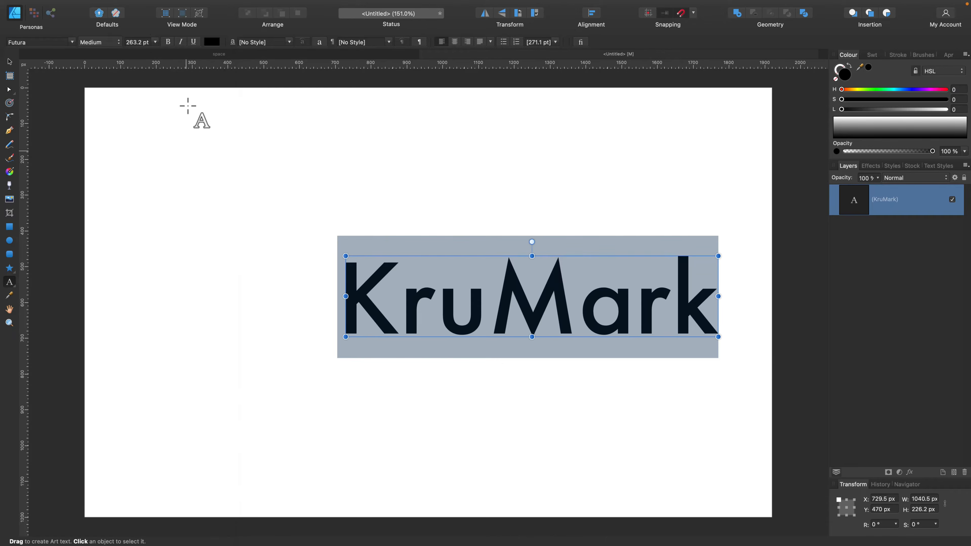
pyautogui.click(169, 41)
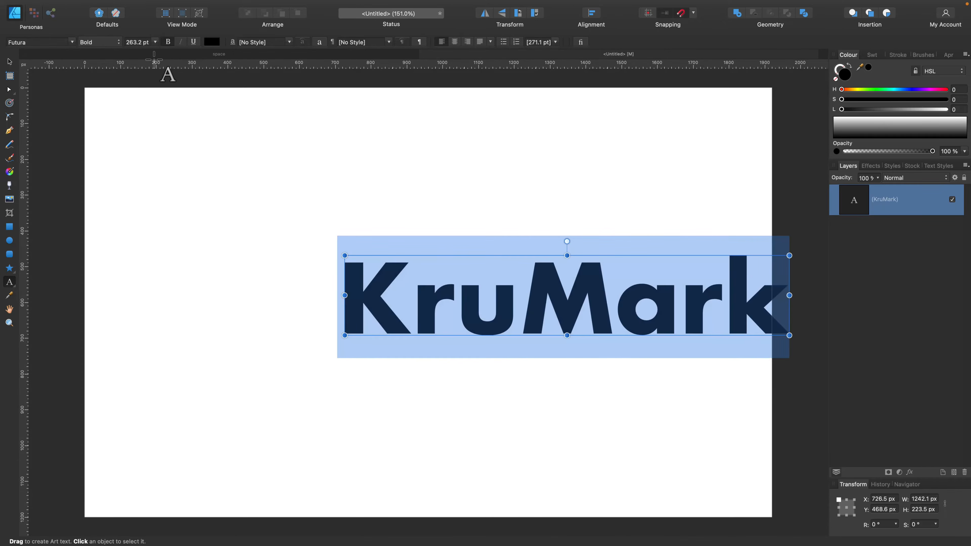
# Step: Enlarge the KruMark text to about 1510 px wide and centre it horizontally on the spread
pyautogui.click(9, 61)
pyautogui.moveTo(493, 312); pyautogui.dragTo(332, 244)
pyautogui.moveTo(628, 269); pyautogui.dragTo(643, 293)
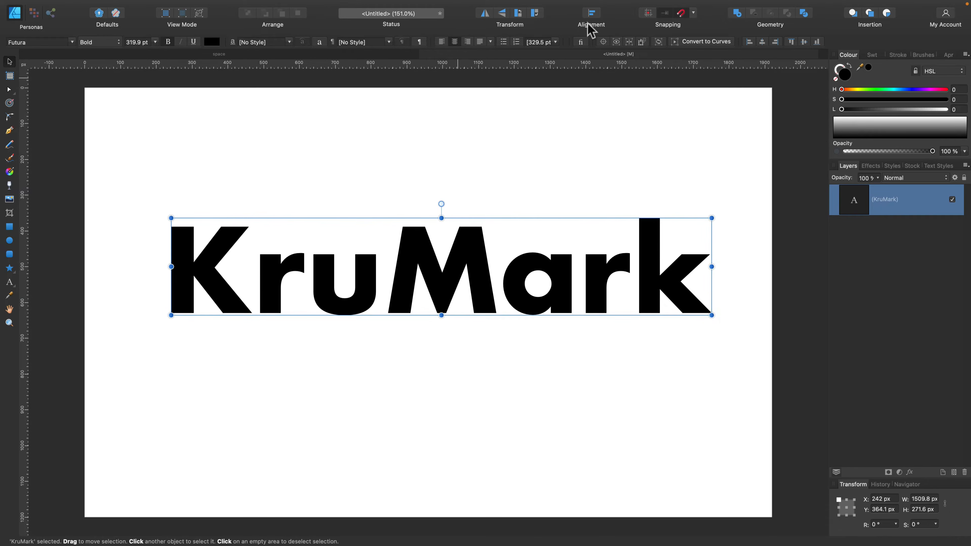
pyautogui.click(593, 13)
pyautogui.click(611, 51)
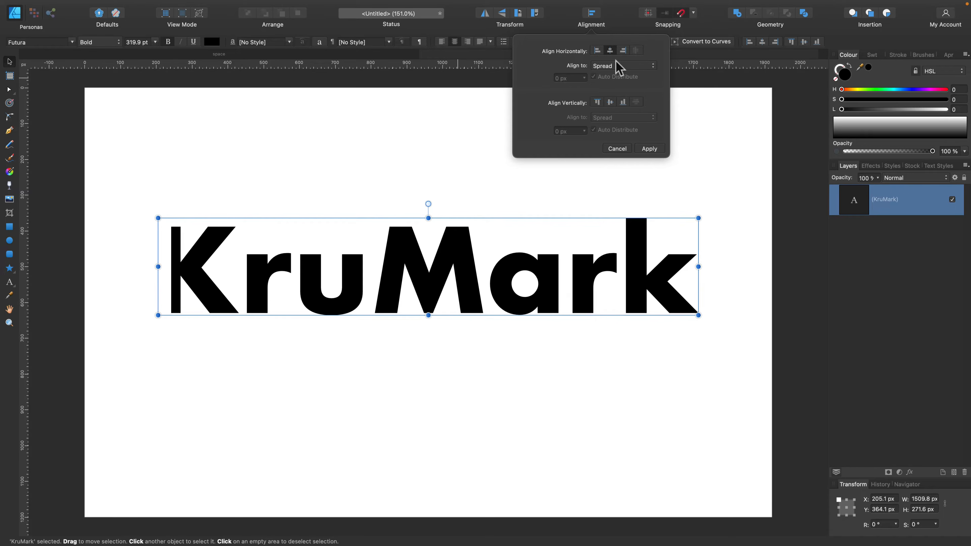
# Step: Colour the text dark navy with HSL 224, 47, 20 and move it up to about Y 335 px
pyautogui.click(863, 99)
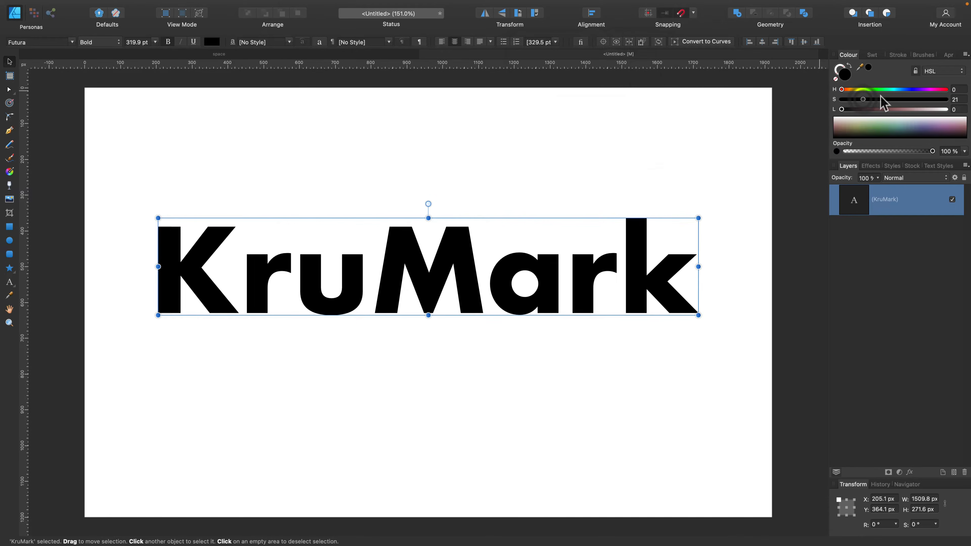
pyautogui.click(862, 109)
pyautogui.click(906, 90)
pyautogui.moveTo(906, 91)
pyautogui.mouseDown()
pyautogui.moveTo(882, 100)
pyautogui.moveTo(890, 102)
pyautogui.mouseUp()
pyautogui.scroll(1, 644, 281)
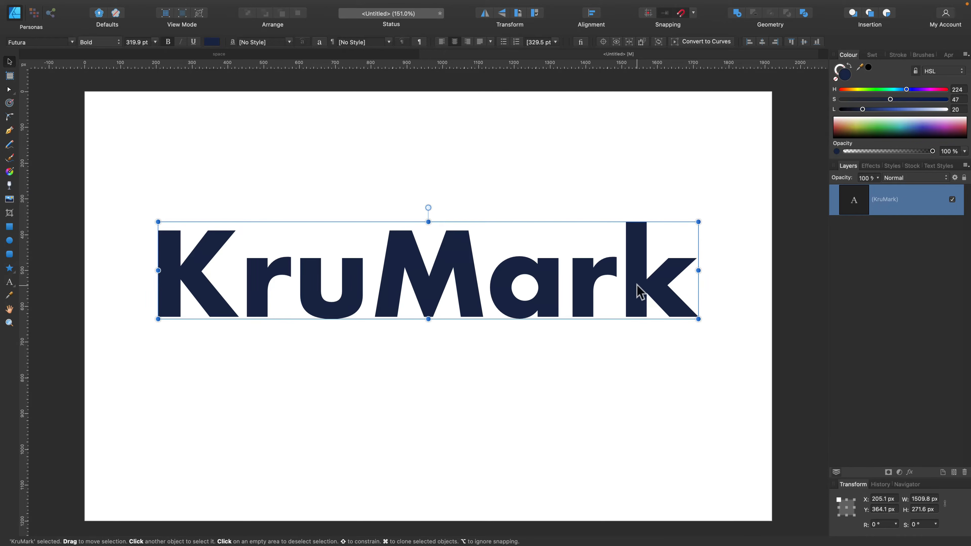
pyautogui.moveTo(640, 293)
pyautogui.mouseDown()
pyautogui.moveTo(636, 308)
pyautogui.moveTo(641, 281)
pyautogui.mouseUp()
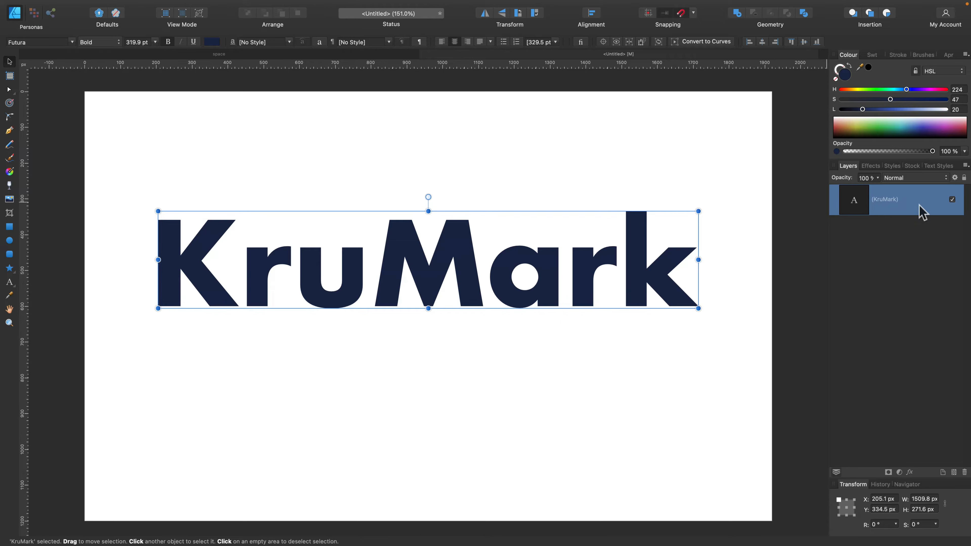
# Step: Duplicate the KruMark text layer twice so that three stacked copies exist
pyautogui.rightClick(922, 212)
pyautogui.click(930, 199)
pyautogui.rightClick(929, 200)
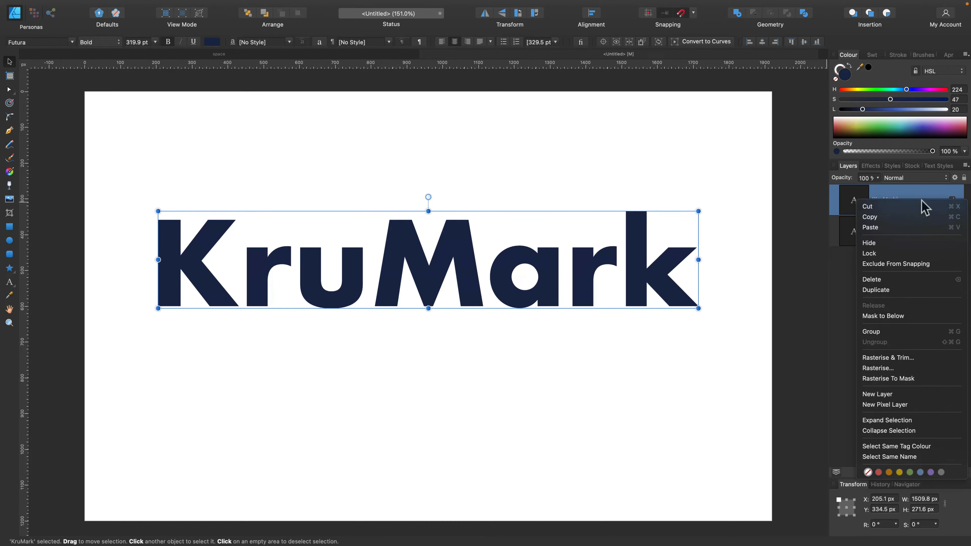
pyautogui.click(916, 289)
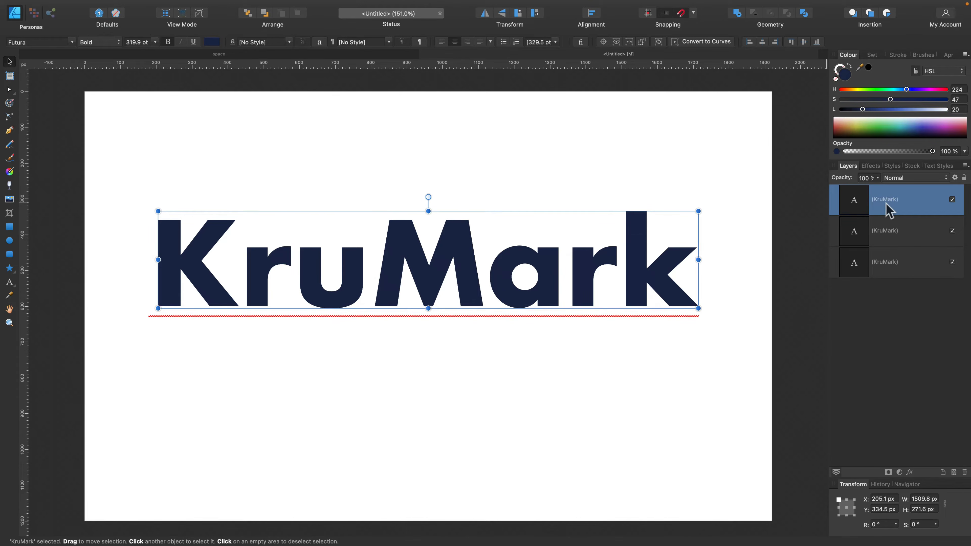
# Step: Rename the middle text layer Shadow and the lowest one Reflection
pyautogui.doubleClick(886, 232)
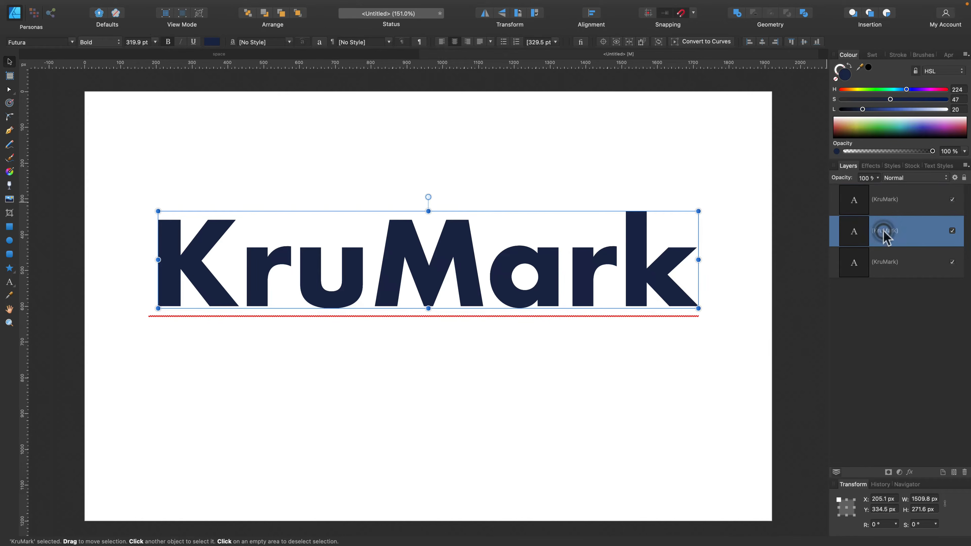
pyautogui.write('Shadow')
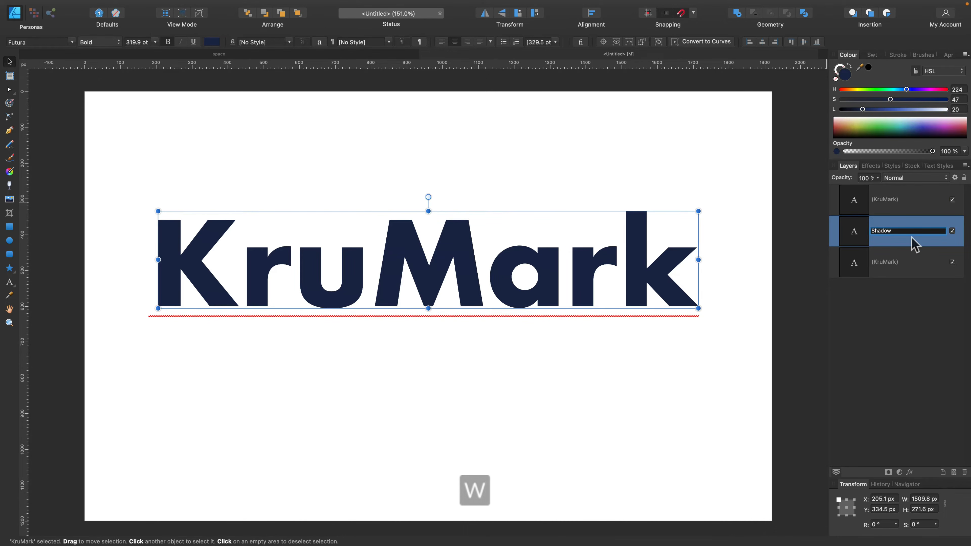
pyautogui.doubleClick(889, 264)
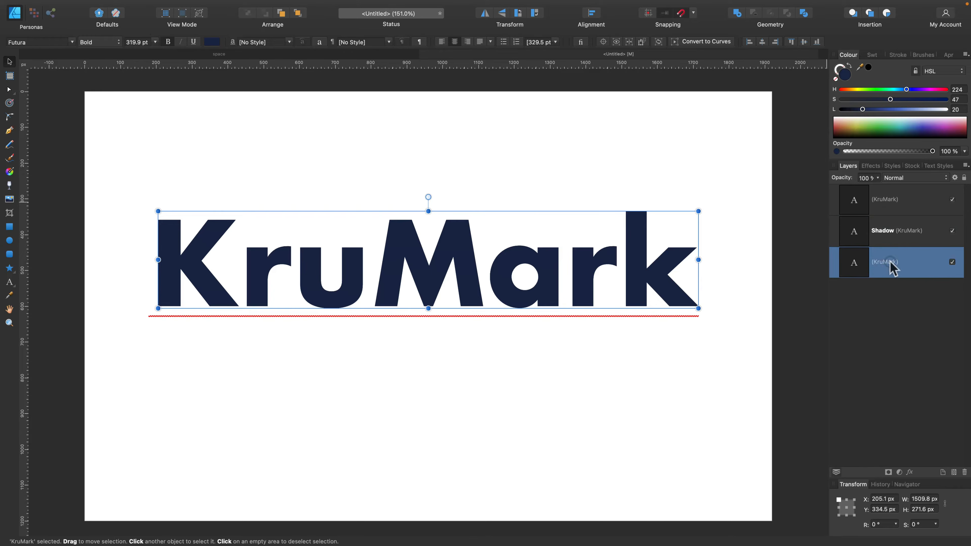
pyautogui.write('Reflect')
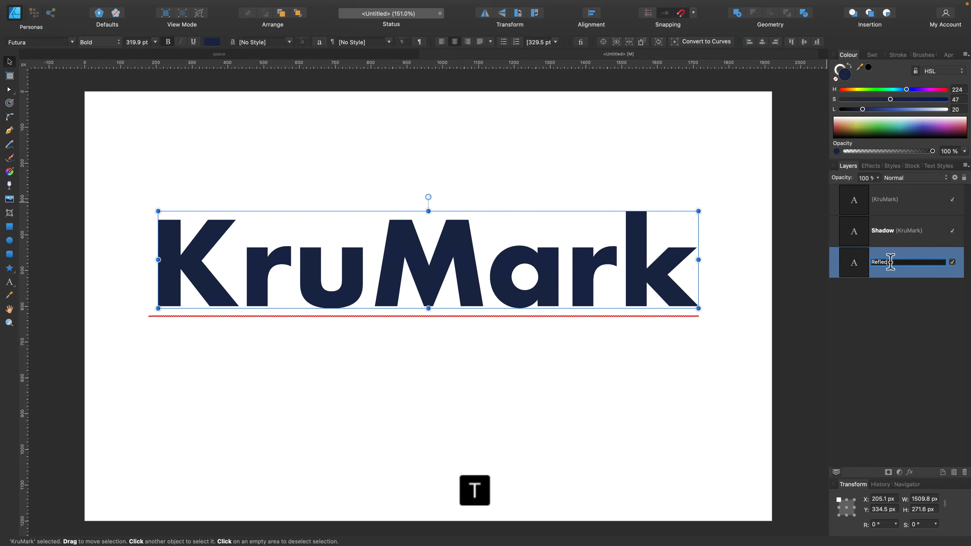
pyautogui.write('ion')
pyautogui.press('Return')
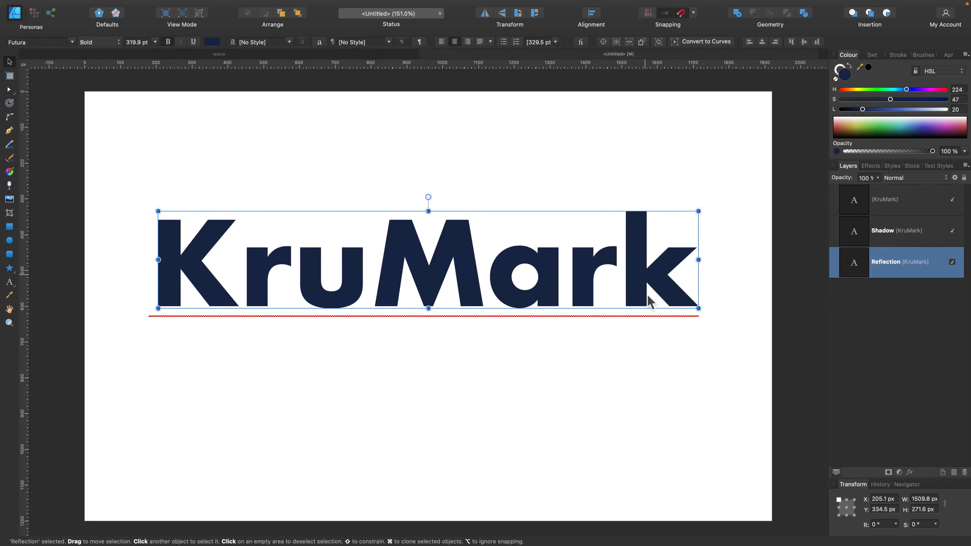
# Step: Move the Reflection text below the original and flip it vertically so its letters meet the original baseline
pyautogui.moveTo(646, 295); pyautogui.dragTo(649, 397)
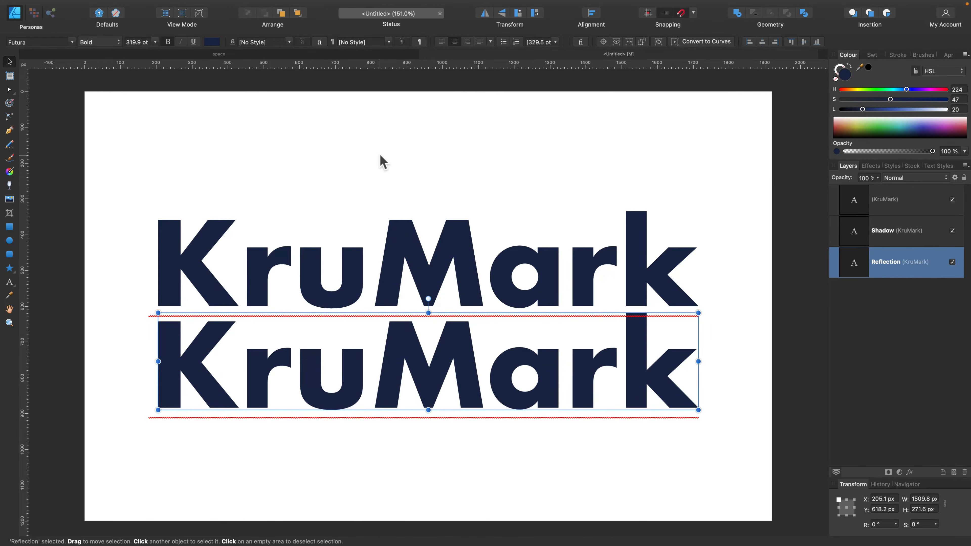
pyautogui.click(502, 15)
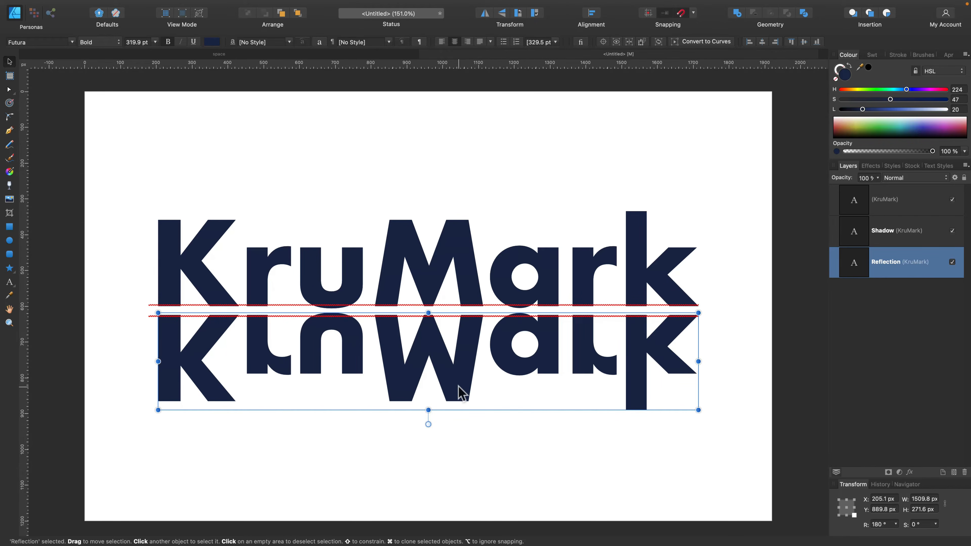
pyautogui.moveTo(459, 386); pyautogui.dragTo(460, 378)
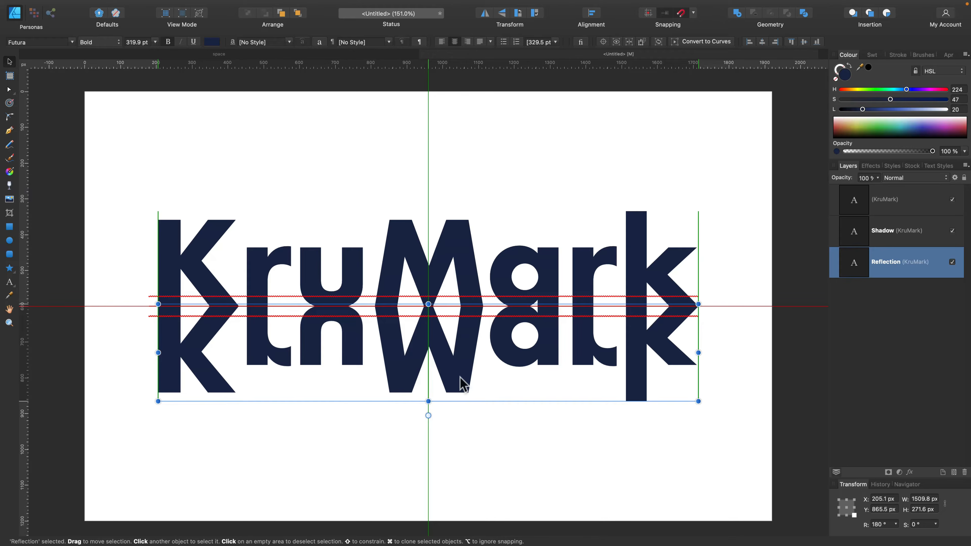
pyautogui.moveTo(460, 377); pyautogui.dragTo(460, 378)
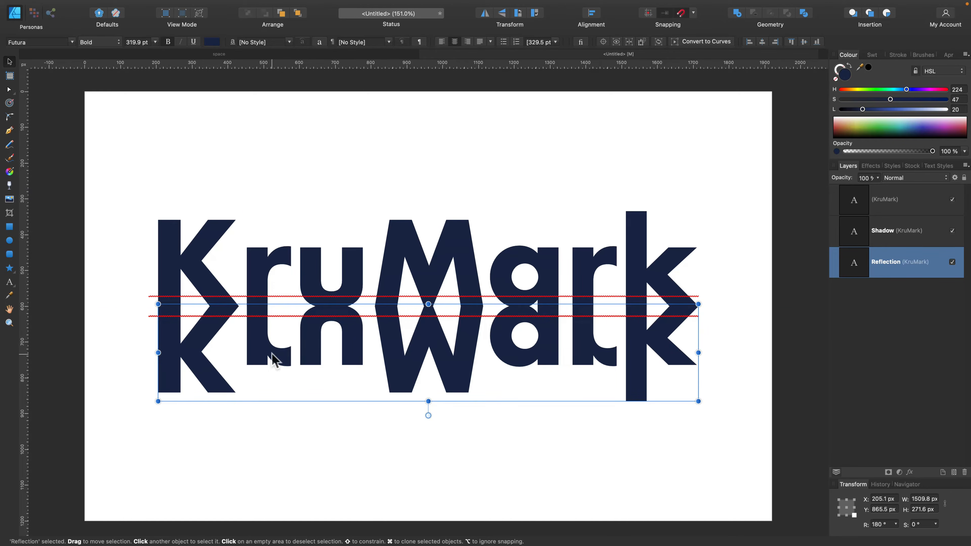
# Step: Select the whole Reflection text and set its spelling to be ignored, removing the red underlines
pyautogui.click(10, 283)
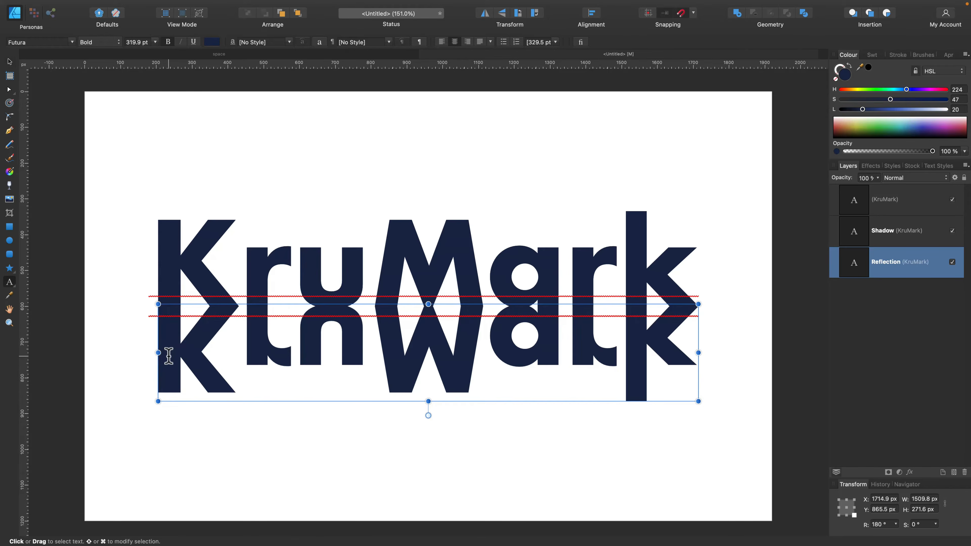
pyautogui.moveTo(167, 353); pyautogui.dragTo(749, 374)
pyautogui.rightClick(654, 357)
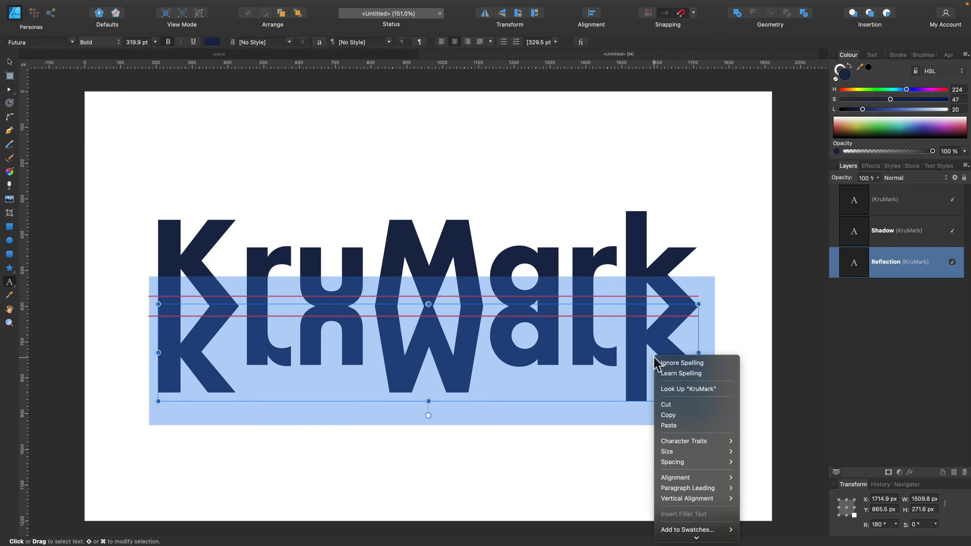
pyautogui.click(659, 361)
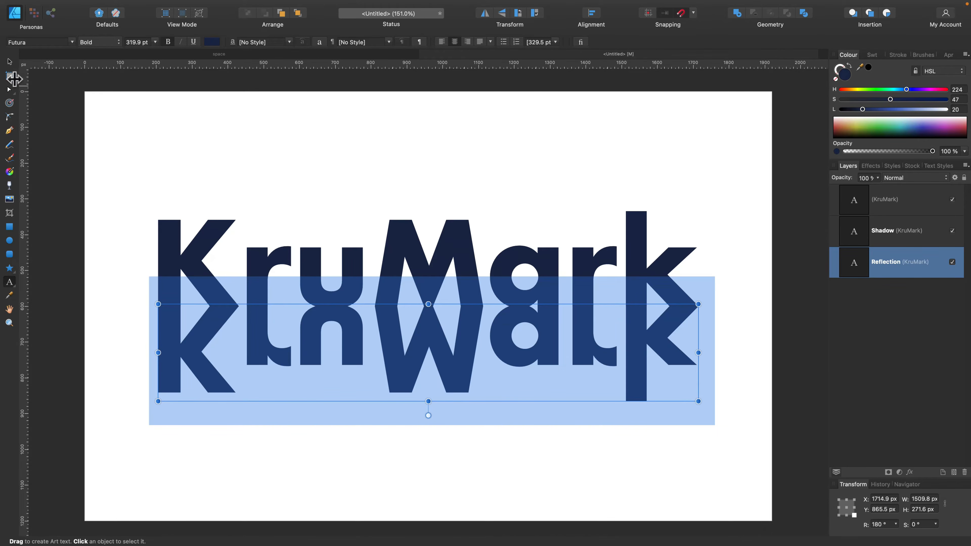
pyautogui.click(10, 61)
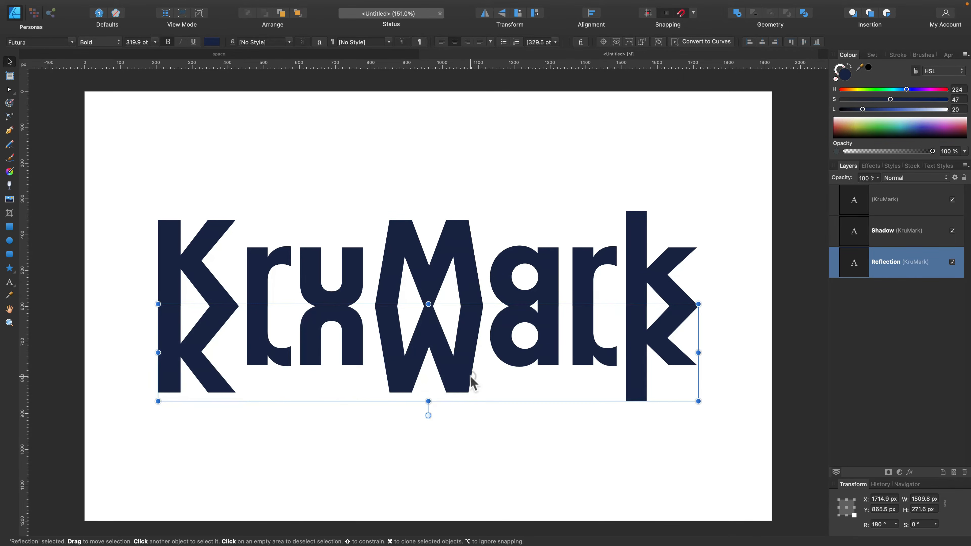
# Step: Try nudging the Reflection text down and back up against the original text's baseline
pyautogui.moveTo(471, 375); pyautogui.dragTo(470, 375)
pyautogui.press('super+equal')
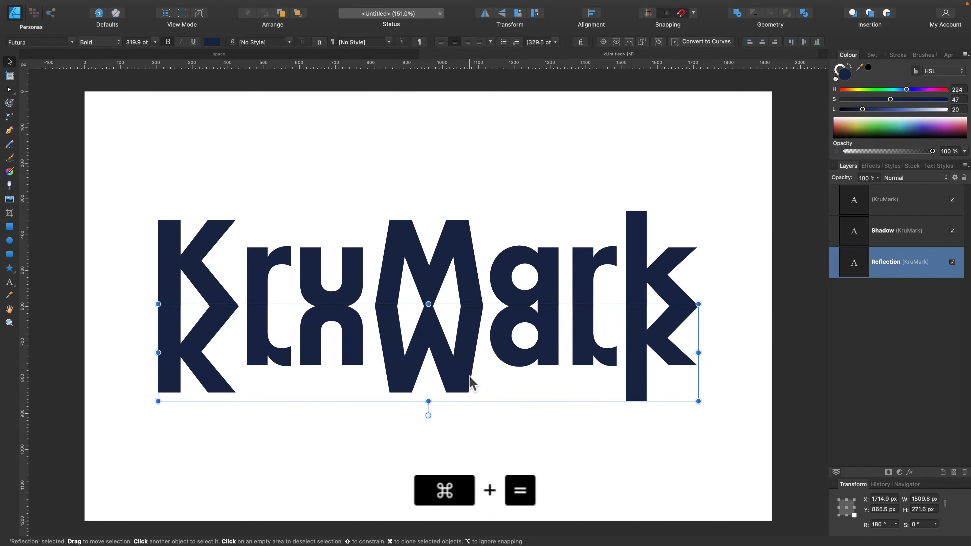
pyautogui.press('Down')
pyautogui.press('Down')
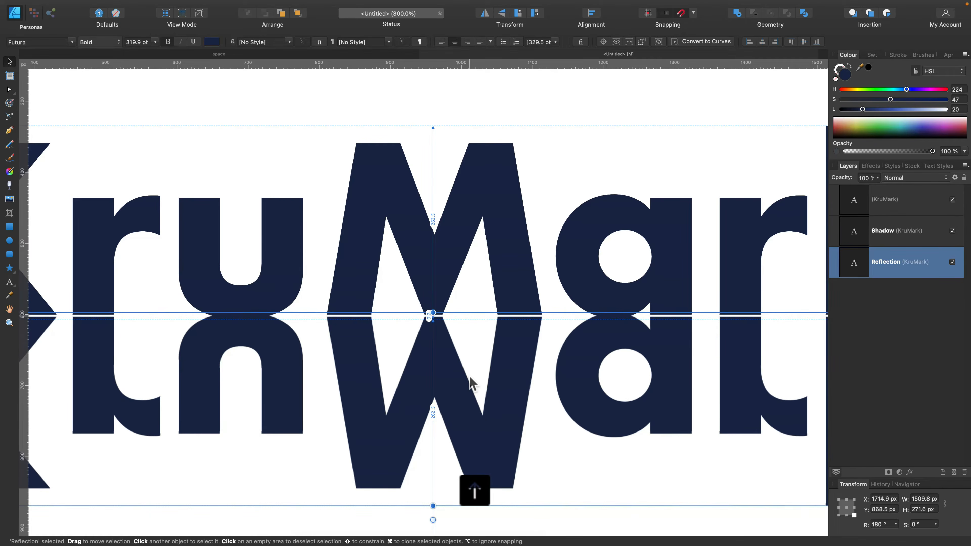
pyautogui.press('Up')
pyautogui.press('Up')
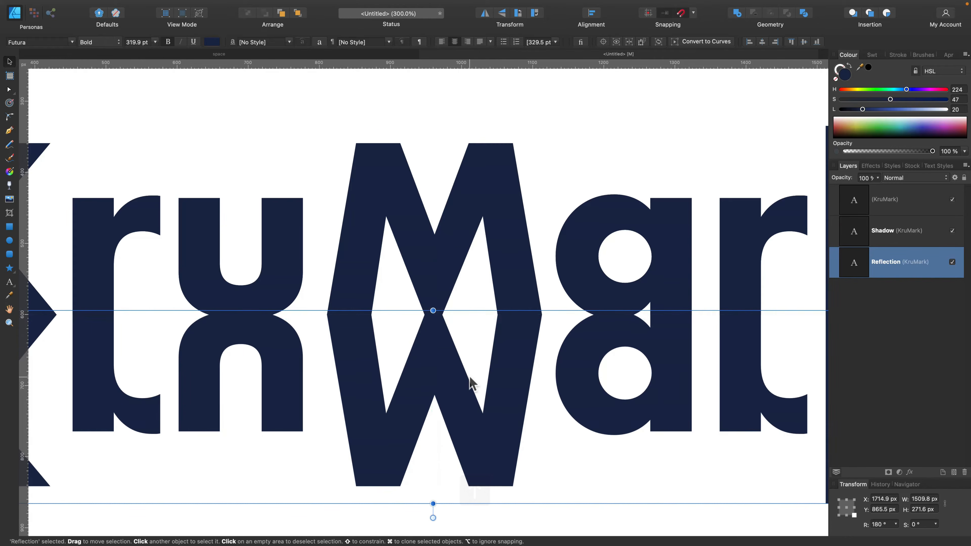
pyautogui.press('super+minus')
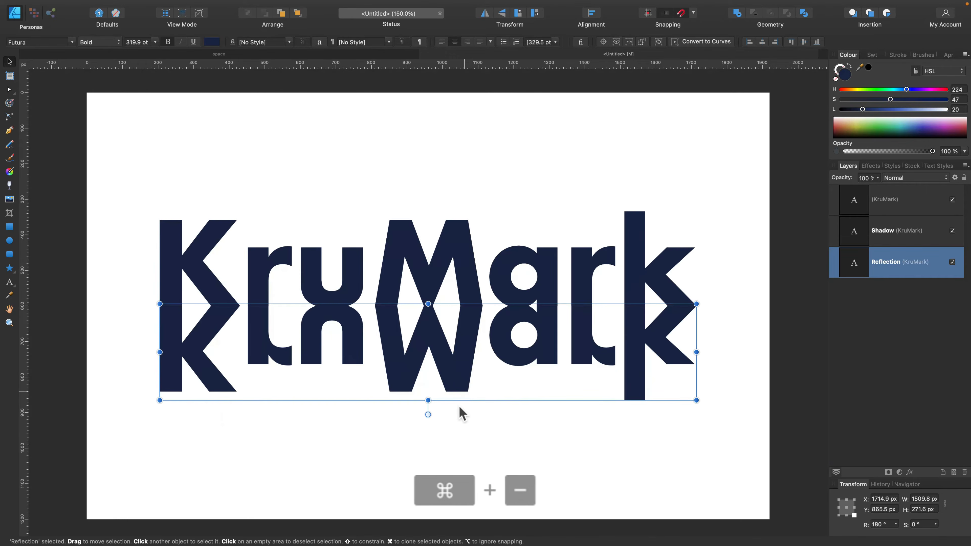
# Step: Squash the Reflection text vertically from its lower edge to about 238 px high
pyautogui.click(297, 405)
pyautogui.click(448, 378)
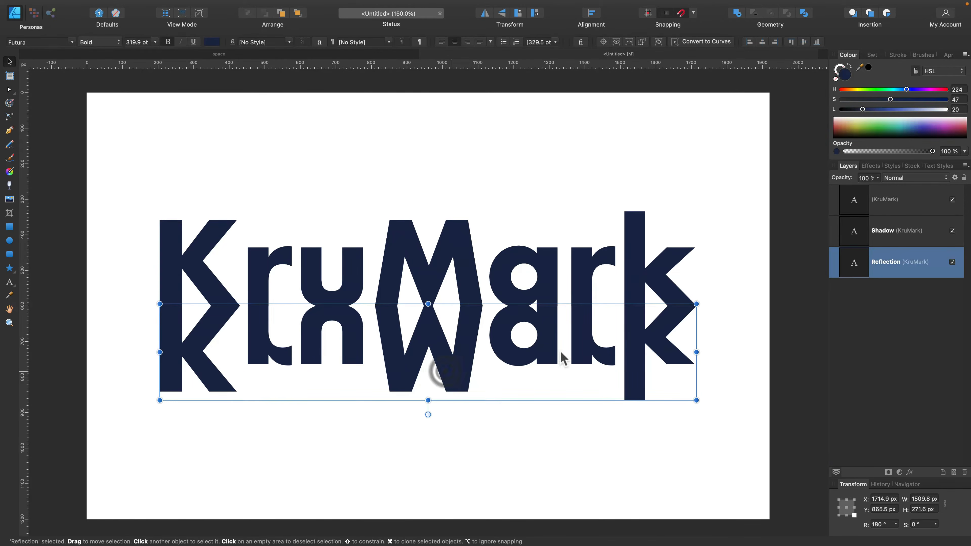
pyautogui.moveTo(429, 400); pyautogui.dragTo(428, 388)
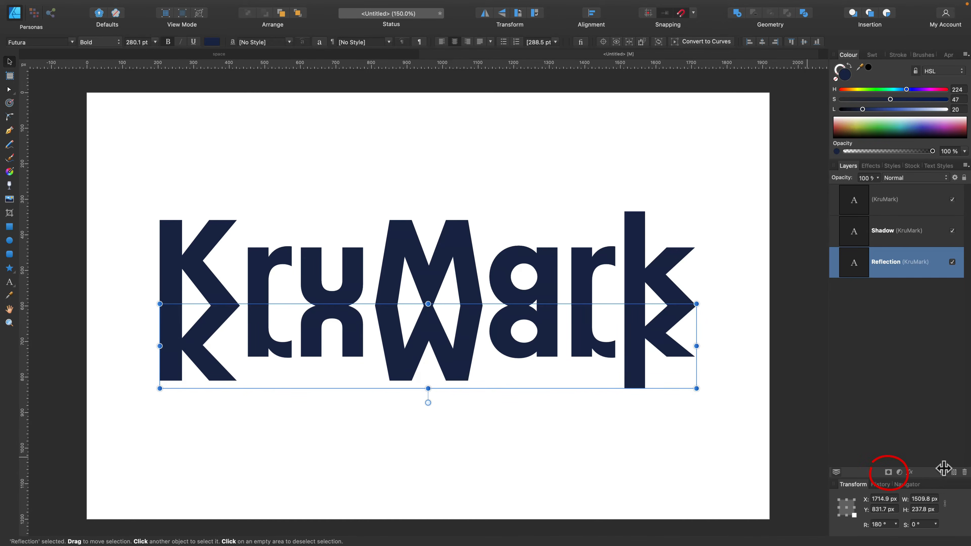
# Step: Add a mask to the Reflection layer and draw a vertical linear gradient on it from the baseline to the reflection's lower part
pyautogui.click(887, 473)
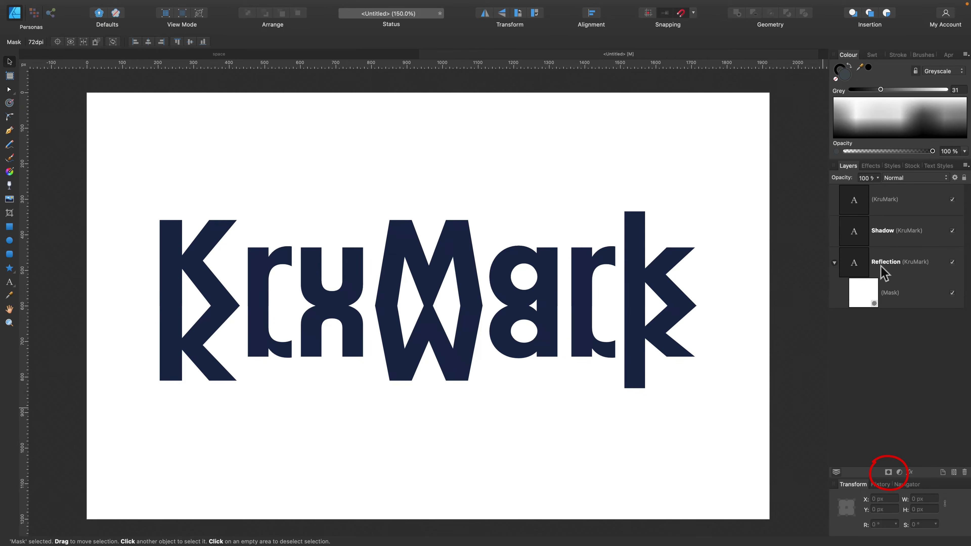
pyautogui.click(872, 291)
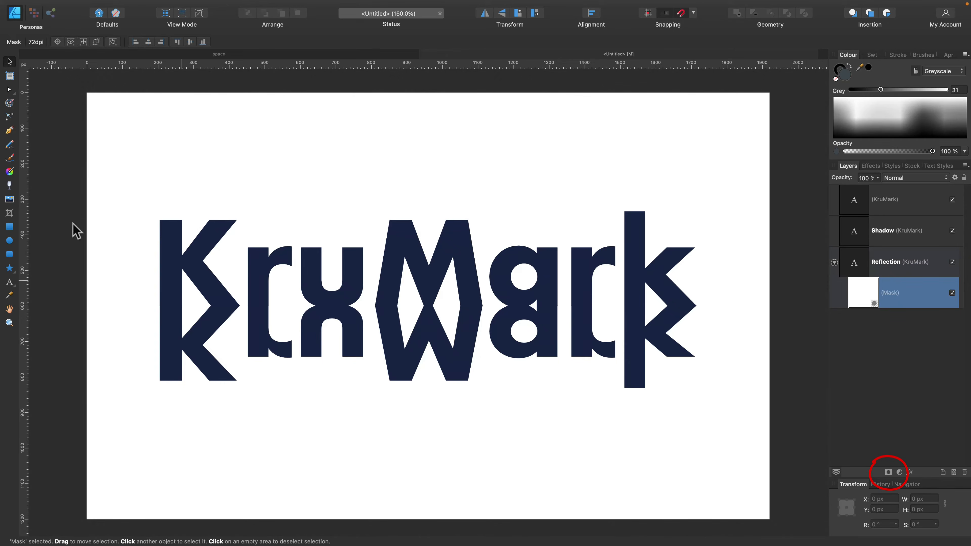
pyautogui.click(10, 172)
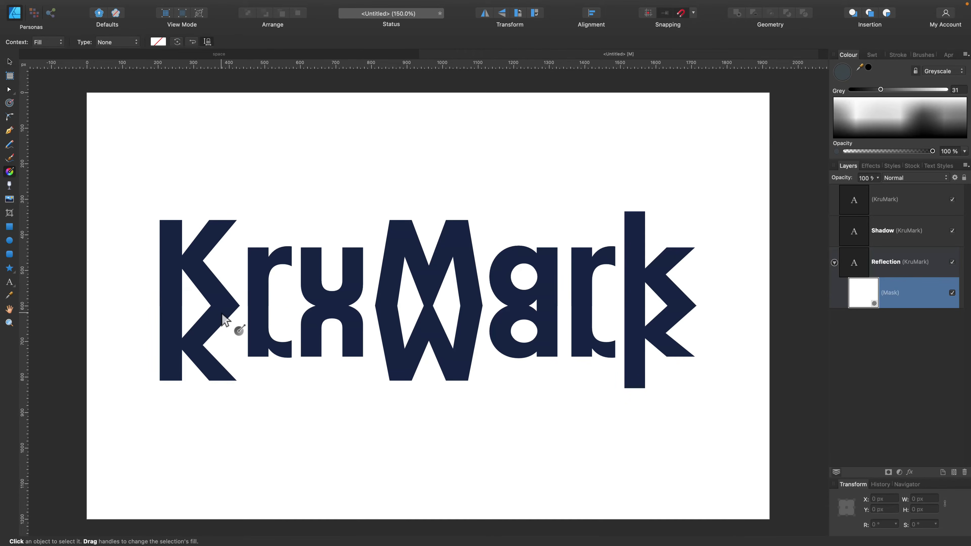
pyautogui.moveTo(221, 312); pyautogui.dragTo(220, 375)
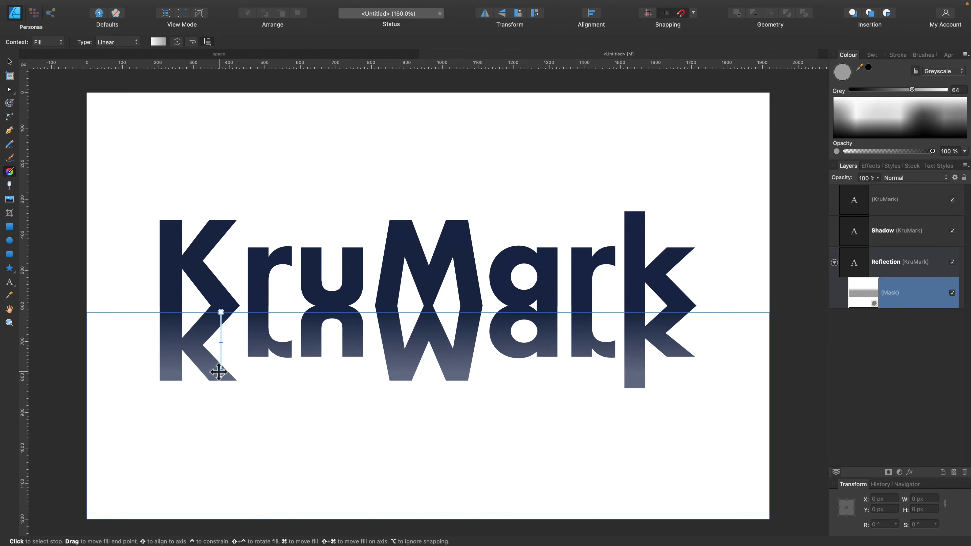
# Step: Set the end stop of the Reflection mask's gradient to black with lightness 0 so the reflection fades out fully
pyautogui.click(158, 42)
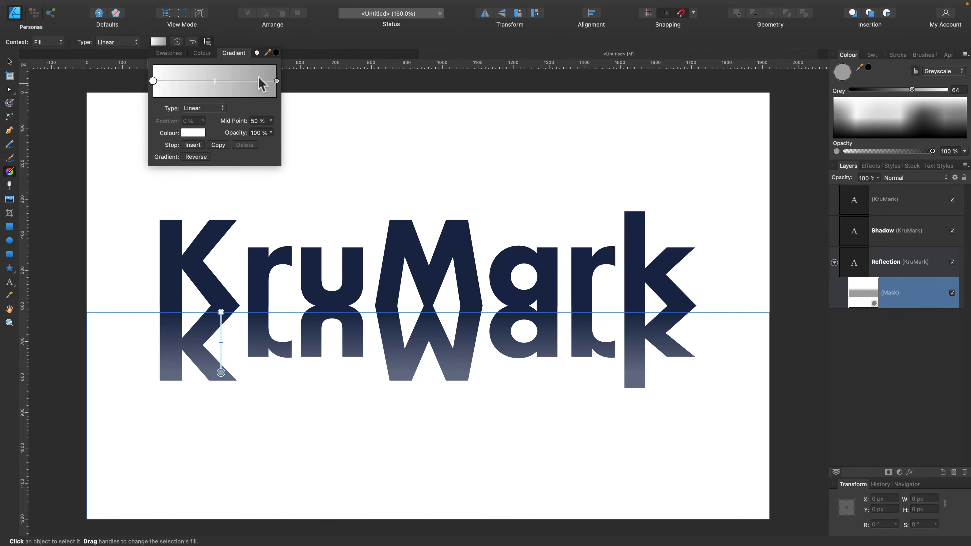
pyautogui.click(276, 81)
pyautogui.click(189, 134)
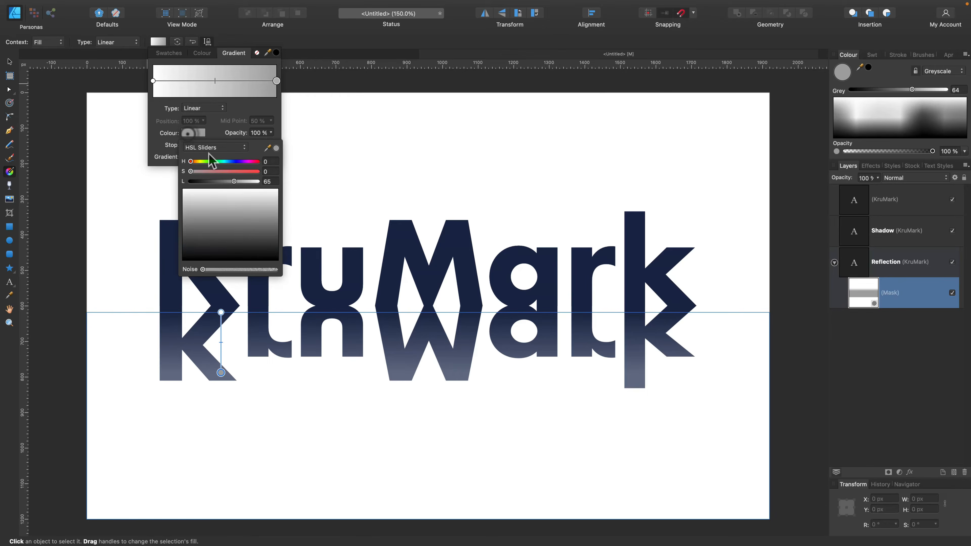
pyautogui.moveTo(233, 182); pyautogui.dragTo(151, 182)
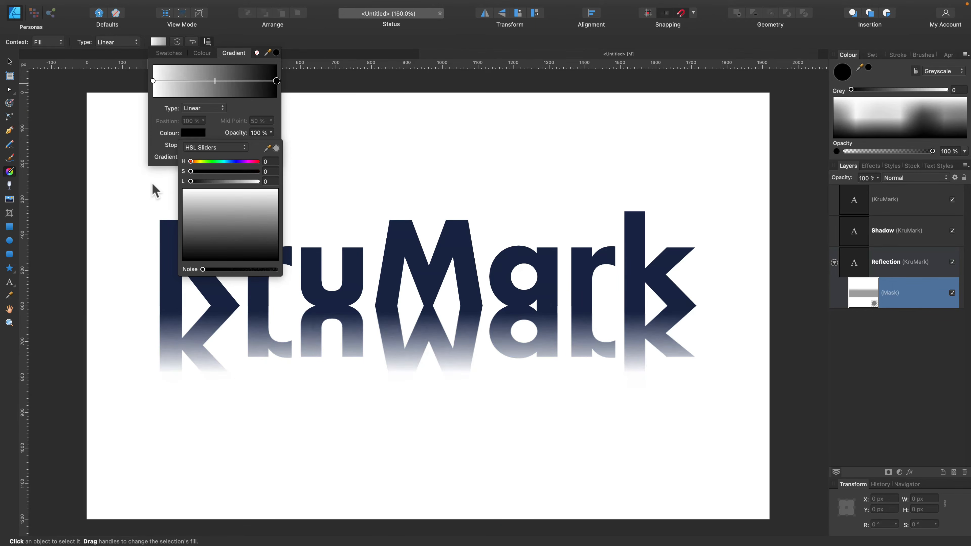
pyautogui.click(220, 269)
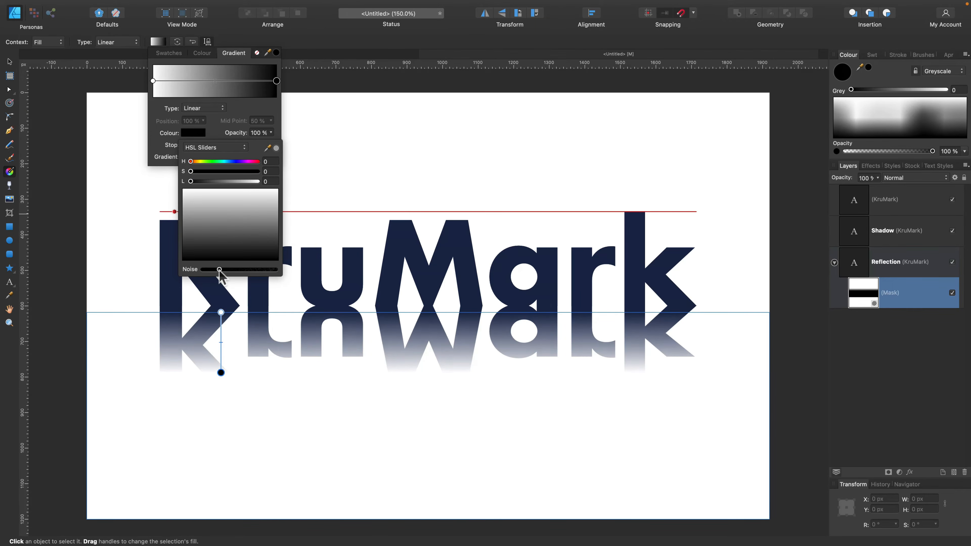
pyautogui.moveTo(220, 342)
pyautogui.mouseDown()
pyautogui.moveTo(220, 330)
pyautogui.moveTo(221, 357)
pyautogui.moveTo(220, 321)
pyautogui.moveTo(221, 356)
pyautogui.moveTo(221, 326)
pyautogui.moveTo(221, 341)
pyautogui.mouseUp()
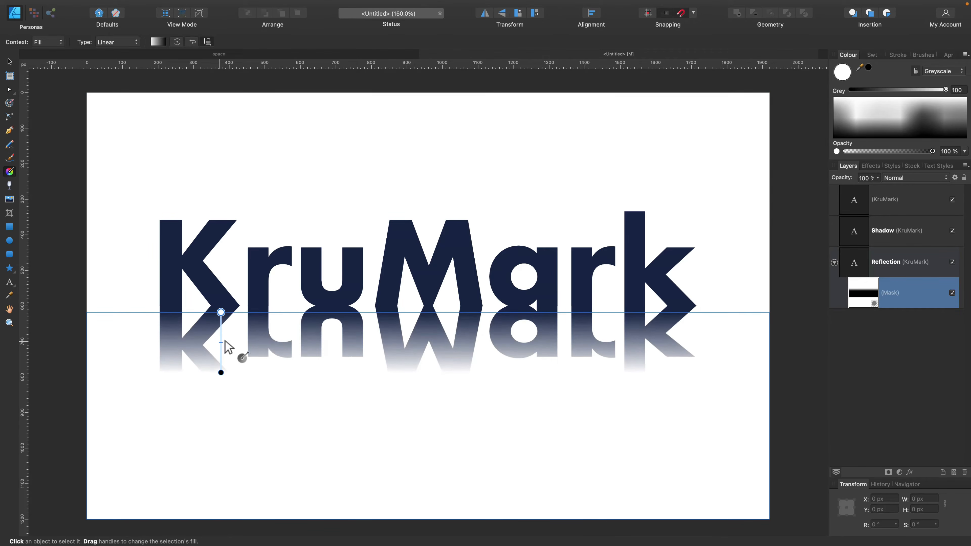
# Step: Lower the Reflection layer's opacity to 50% and collapse its mask in the layer list
pyautogui.click(915, 257)
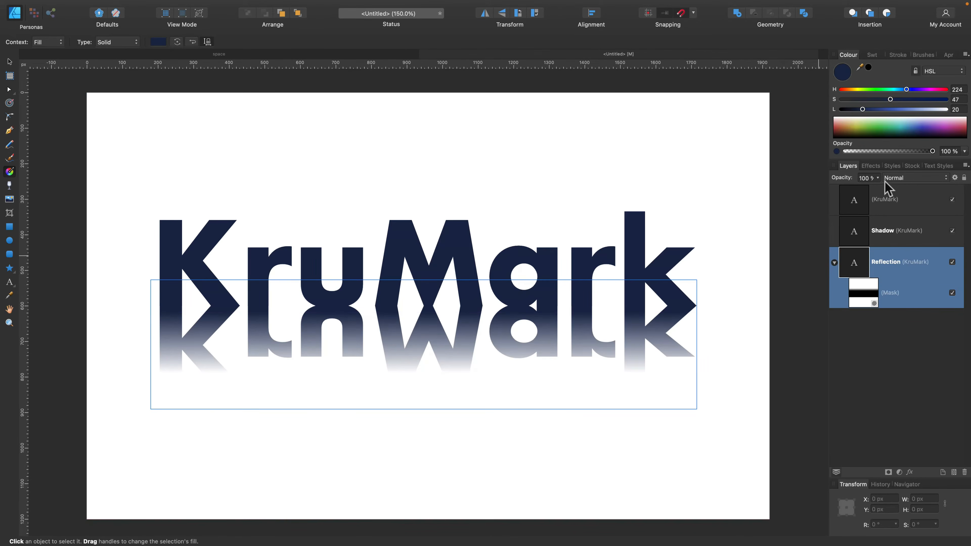
pyautogui.click(877, 177)
pyautogui.moveTo(876, 188); pyautogui.dragTo(841, 188)
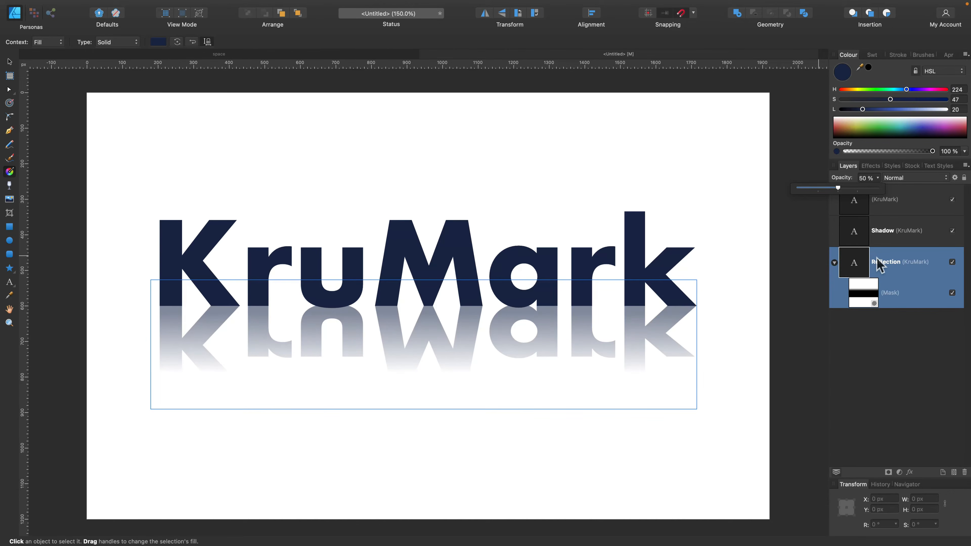
pyautogui.click(834, 263)
# Step: Move the Shadow text straight down to about Y 664 px and change its fill to black
pyautogui.click(902, 229)
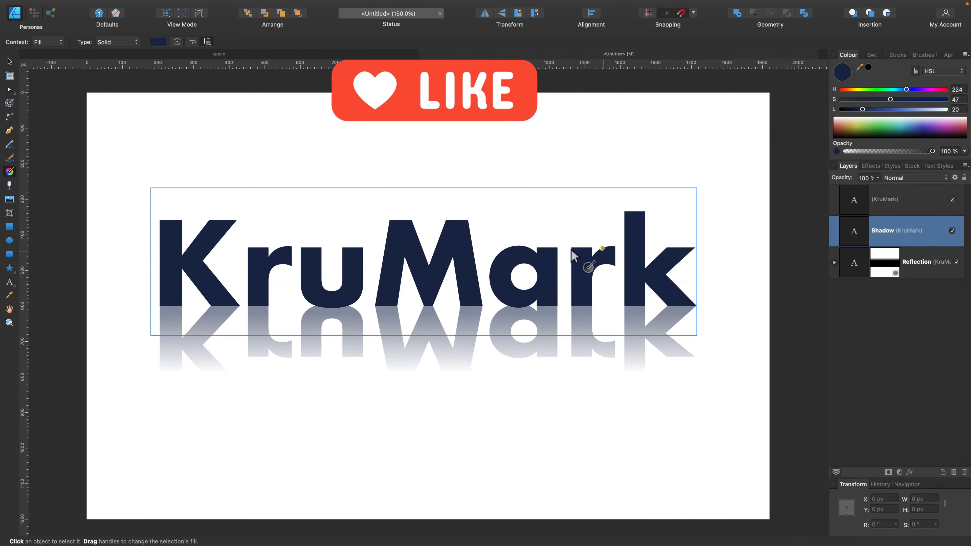
pyautogui.click(10, 62)
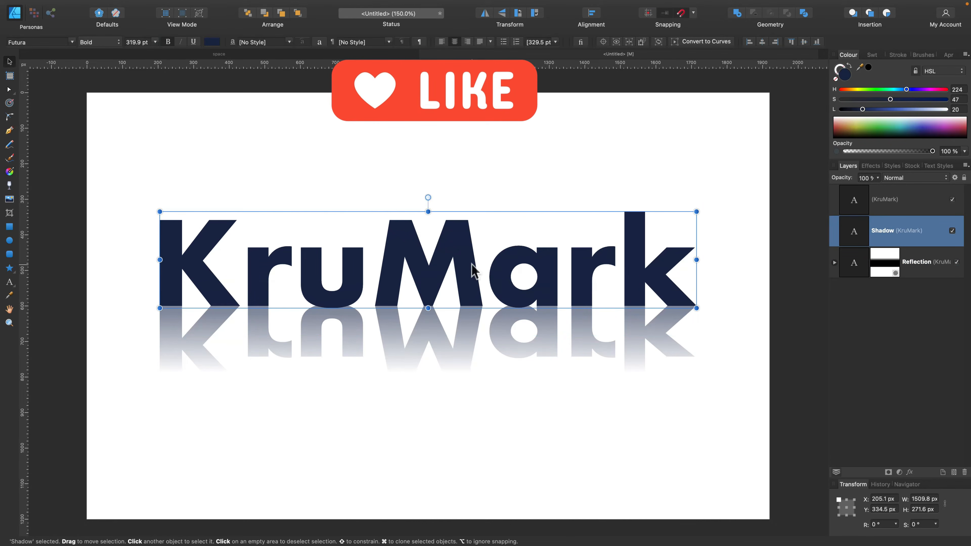
pyautogui.moveTo(473, 270); pyautogui.dragTo(462, 391)
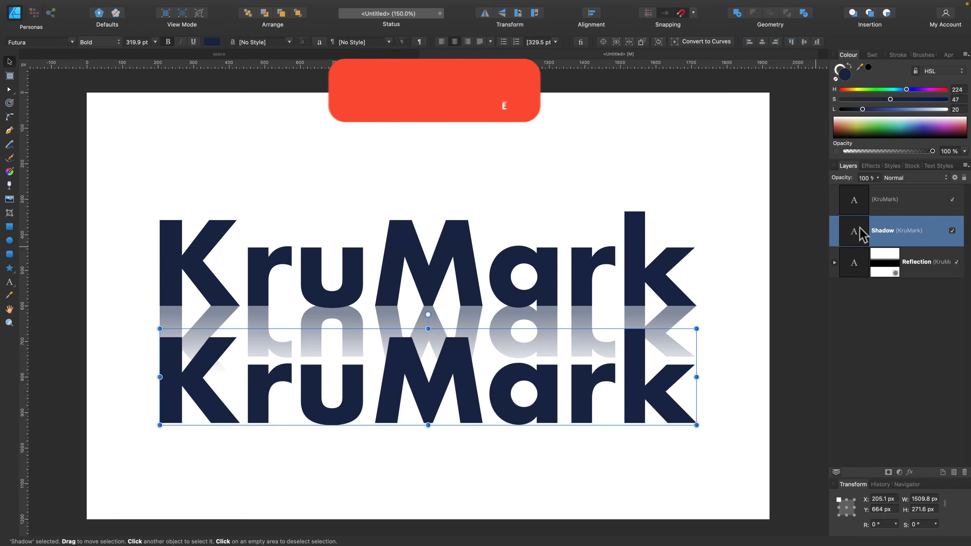
pyautogui.scroll(3, 786, 315)
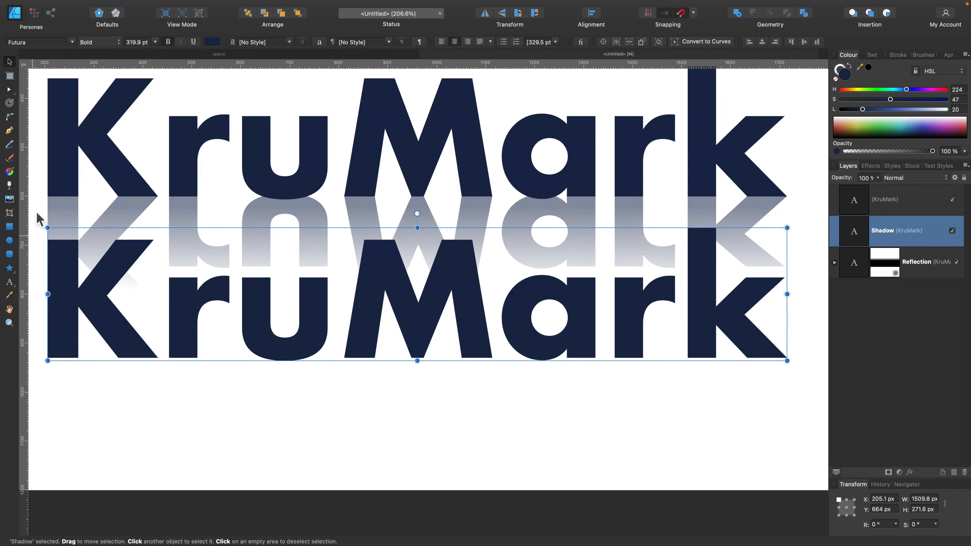
pyautogui.click(213, 42)
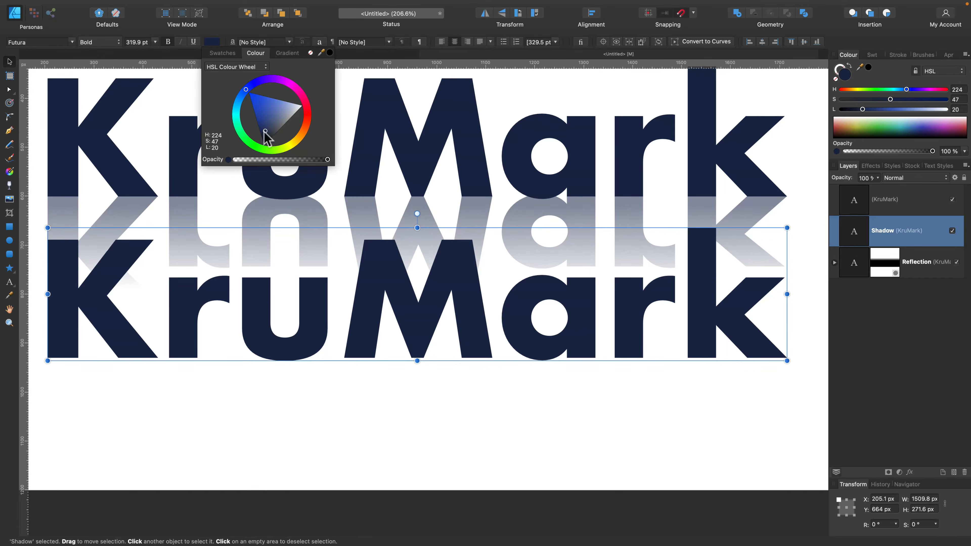
pyautogui.moveTo(264, 131); pyautogui.dragTo(263, 145)
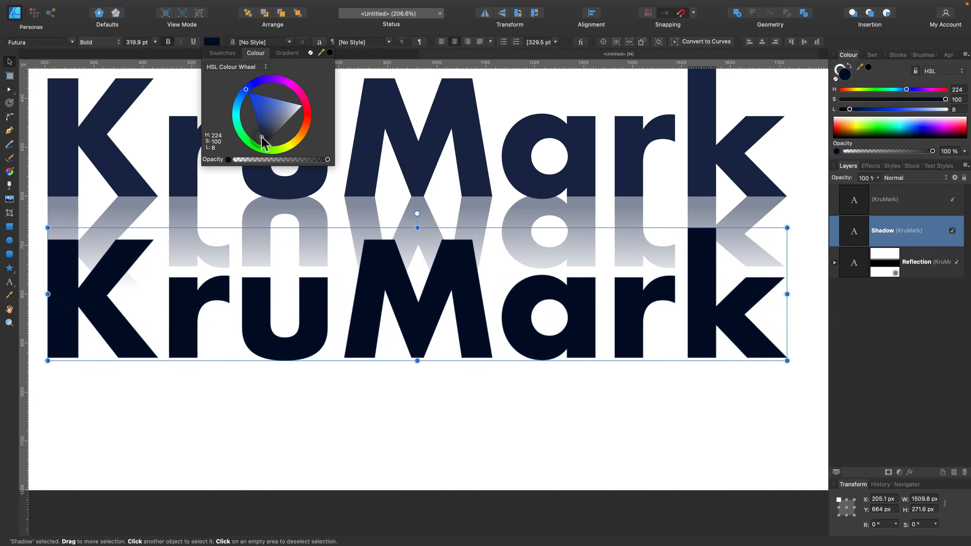
pyautogui.click(9, 66)
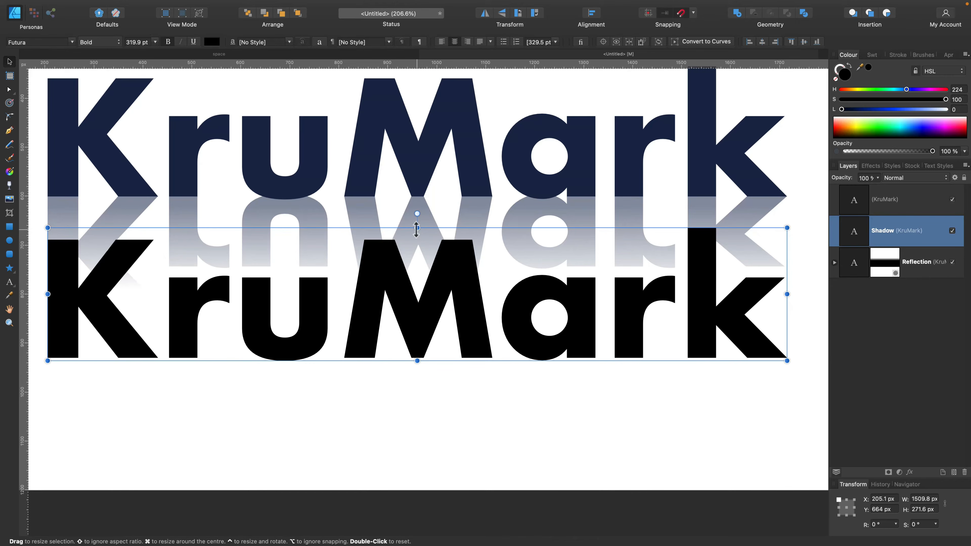
# Step: Squash the Shadow text to about 18 px high along the original text's baseline and give it a 7.4 px Gaussian Blur
pyautogui.moveTo(417, 228); pyautogui.dragTo(468, 202)
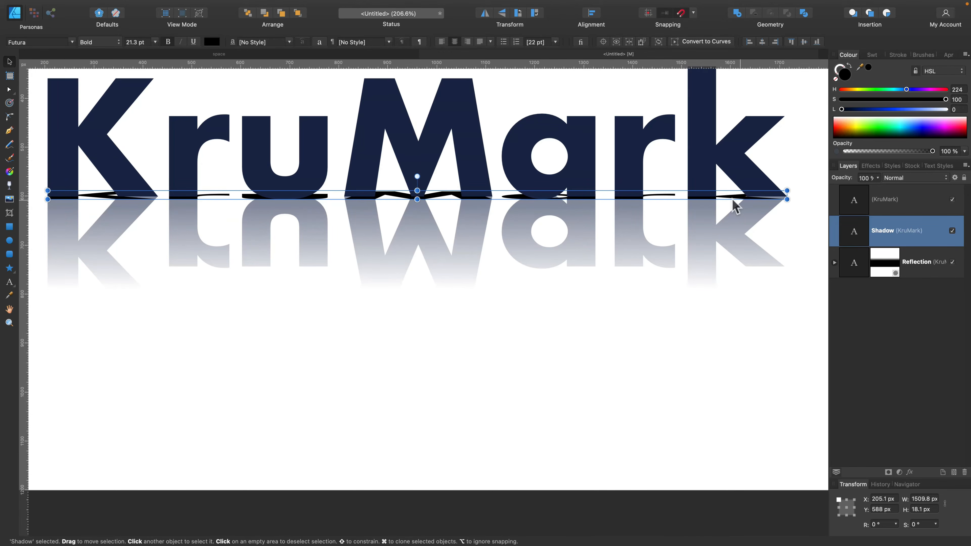
pyautogui.click(909, 472)
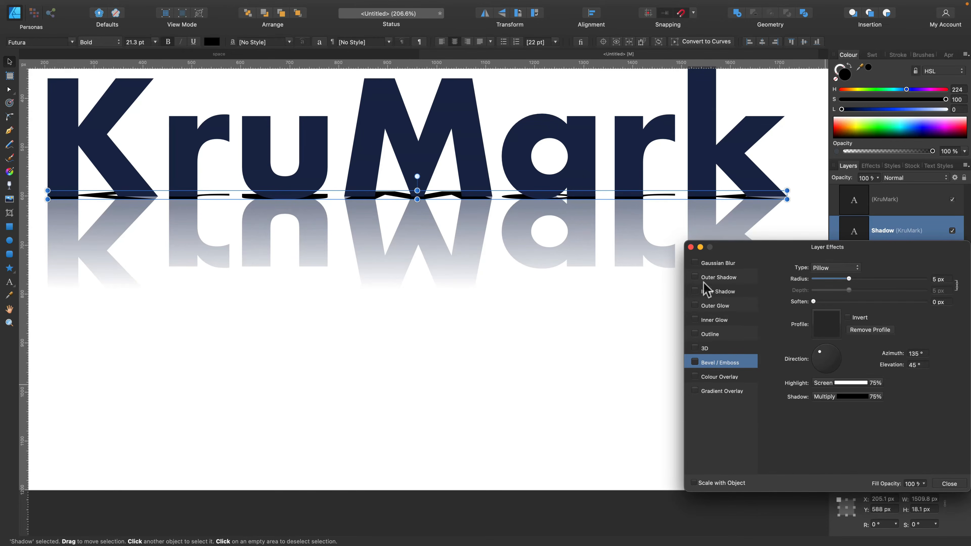
pyautogui.click(717, 263)
pyautogui.click(695, 262)
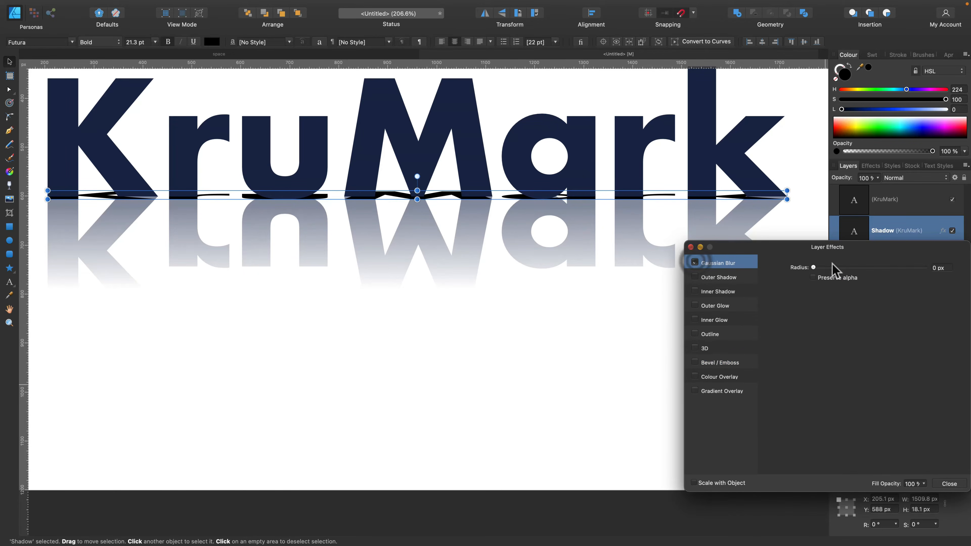
pyautogui.moveTo(813, 267); pyautogui.dragTo(854, 268)
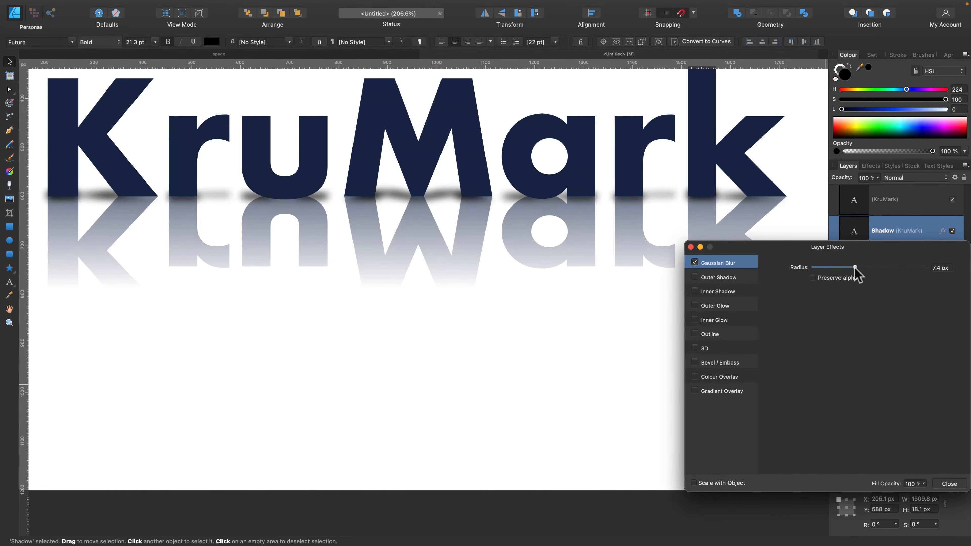
pyautogui.click(949, 483)
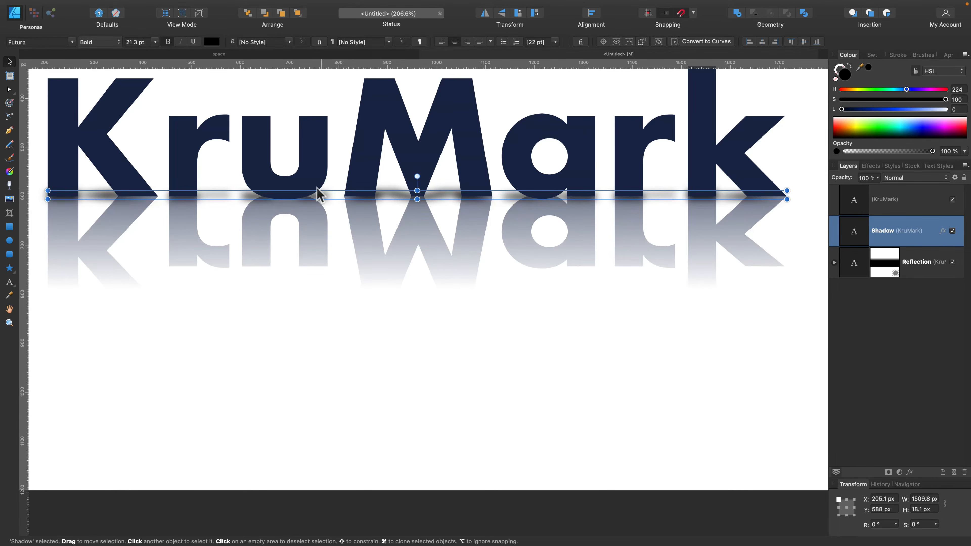
# Step: Flatten the blurred Shadow text to about 12 px high and clear the selection
pyautogui.moveTo(417, 191); pyautogui.dragTo(417, 192)
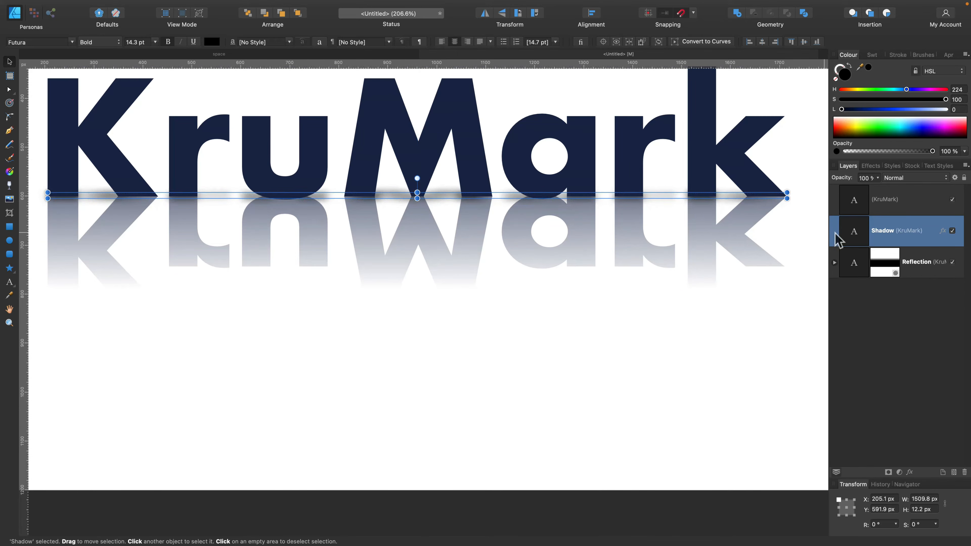
pyautogui.click(909, 211)
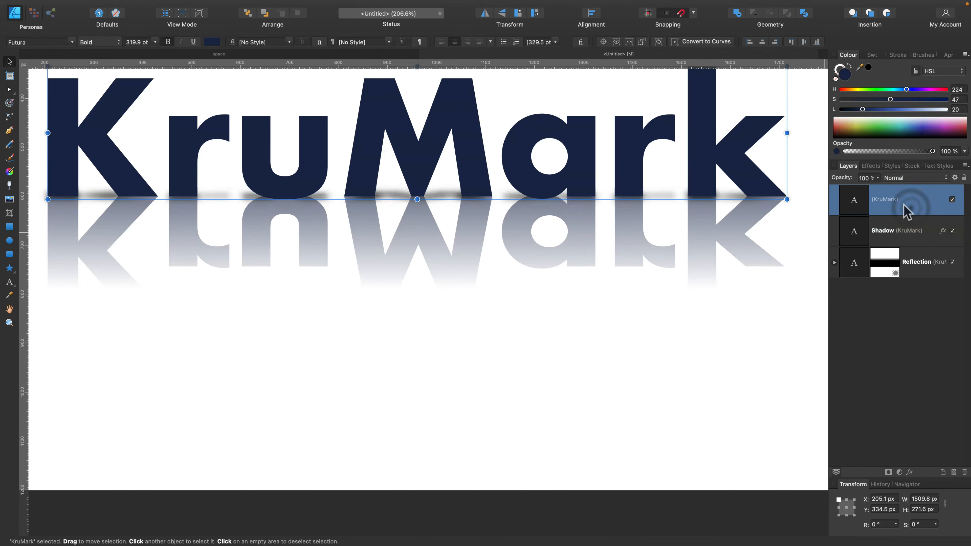
pyautogui.press('super+0')
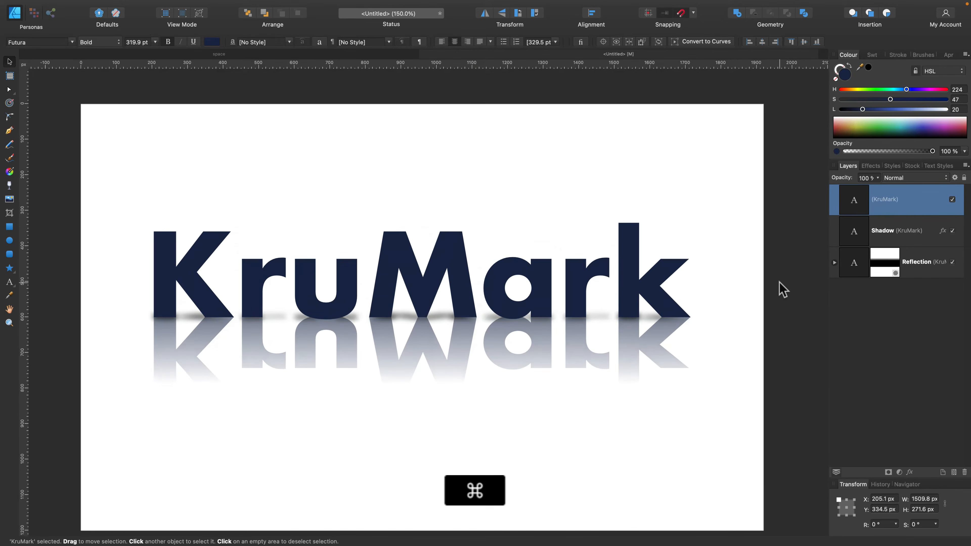
pyautogui.press('super+minus')
pyautogui.click(646, 300)
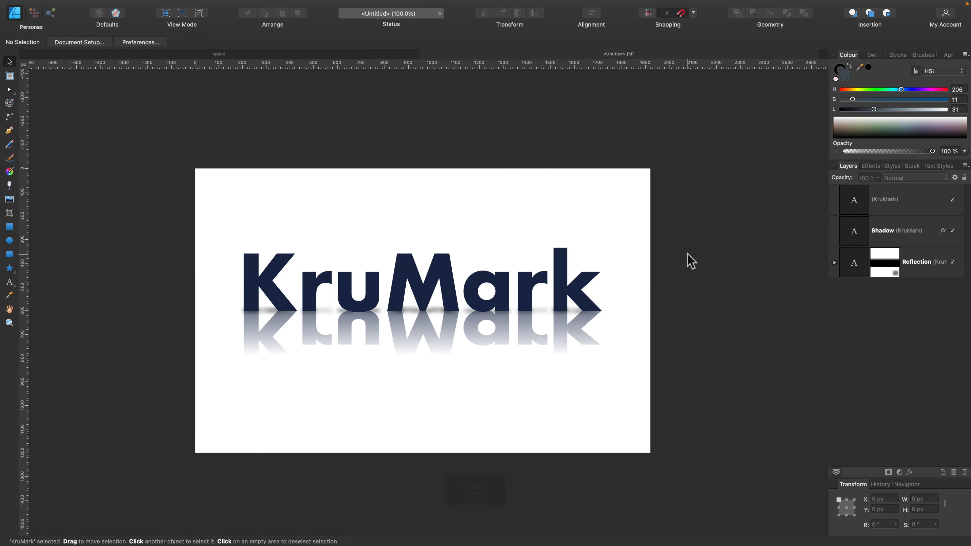
pyautogui.moveTo(728, 198); pyautogui.dragTo(626, 237)
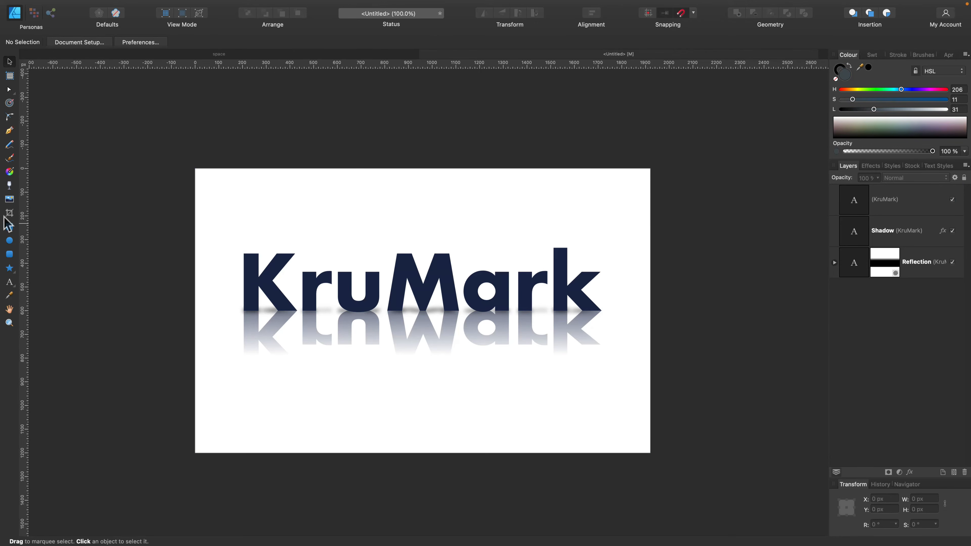
# Step: Draw a 1920 × 1200 px rectangle covering the whole page, with a pale grey fill of lightness 93 and no stroke
pyautogui.click(8, 227)
pyautogui.moveTo(195, 169); pyautogui.dragTo(650, 453)
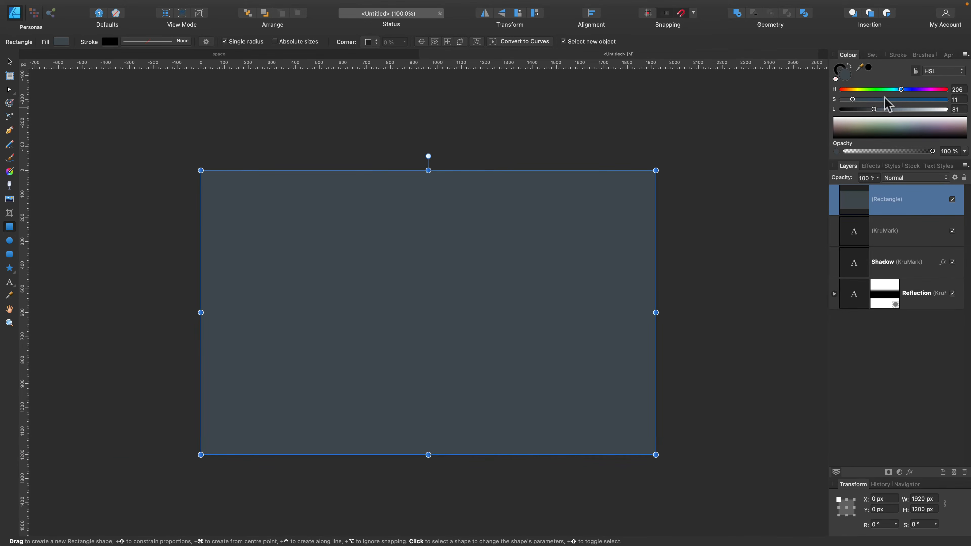
pyautogui.click(937, 109)
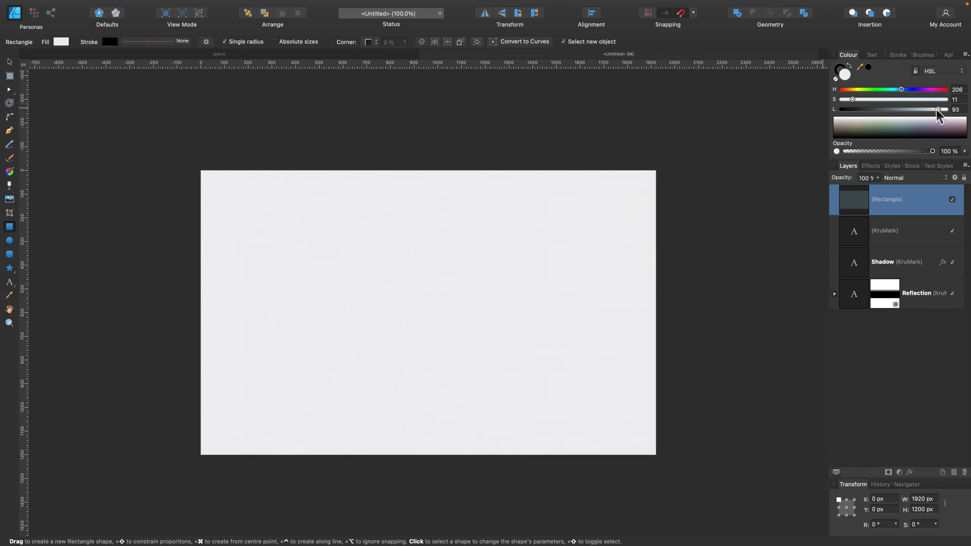
pyautogui.click(839, 67)
pyautogui.click(836, 79)
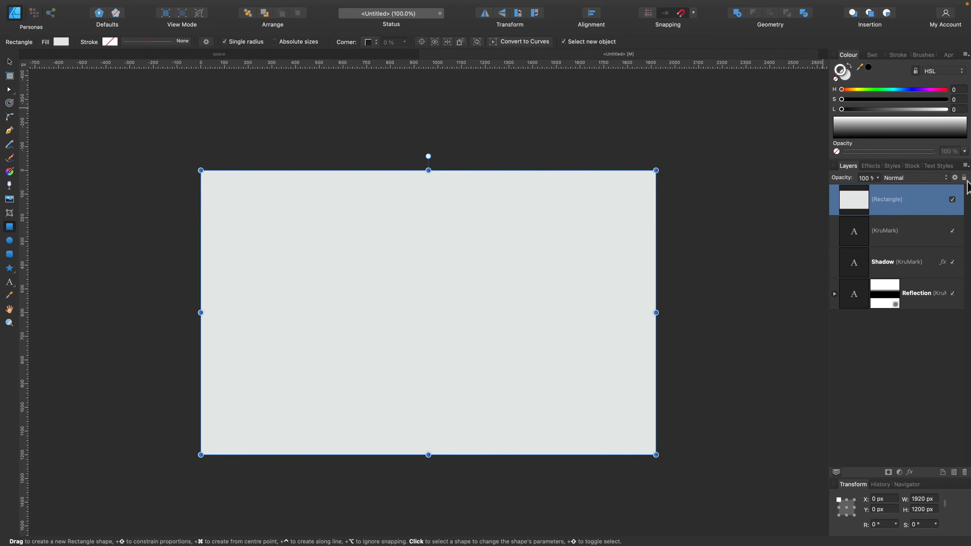
# Step: Move the page-sized rectangle beneath the Reflection layer as the background and deselect it
pyautogui.moveTo(932, 201); pyautogui.dragTo(918, 336)
pyautogui.click(908, 316)
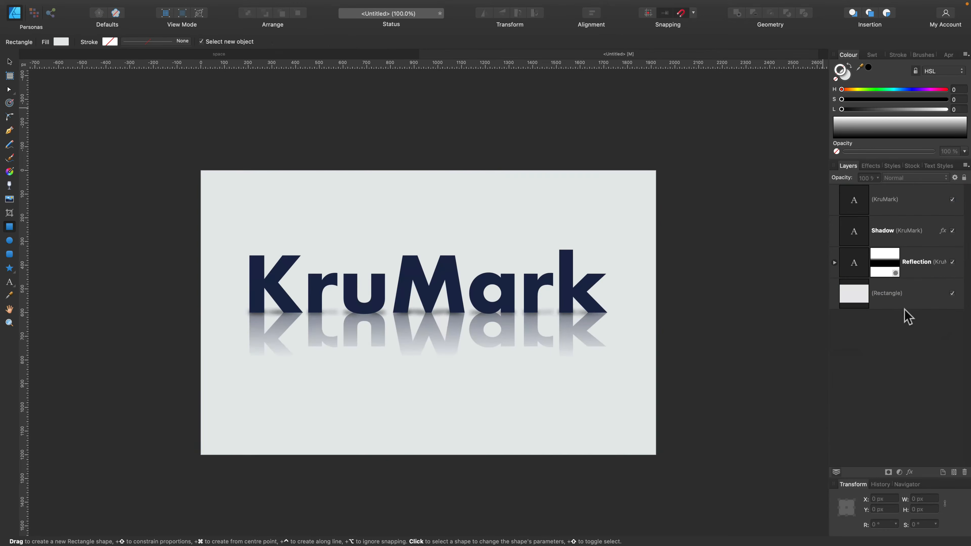
pyautogui.click(10, 61)
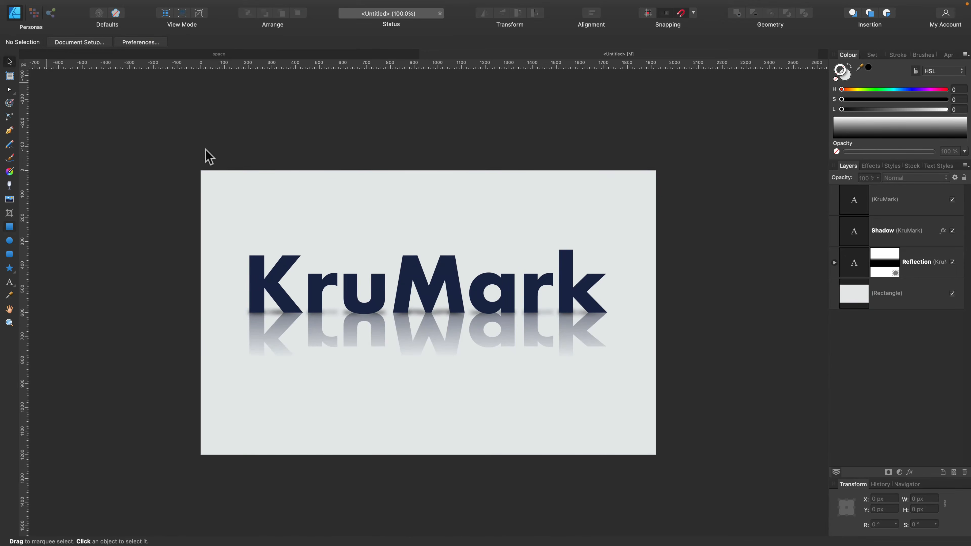
# Step: Duplicate the background rectangle and shorten the copy from its lower edge to 600 px high, ending at the text's baseline
pyautogui.click(331, 184)
pyautogui.rightClick(911, 303)
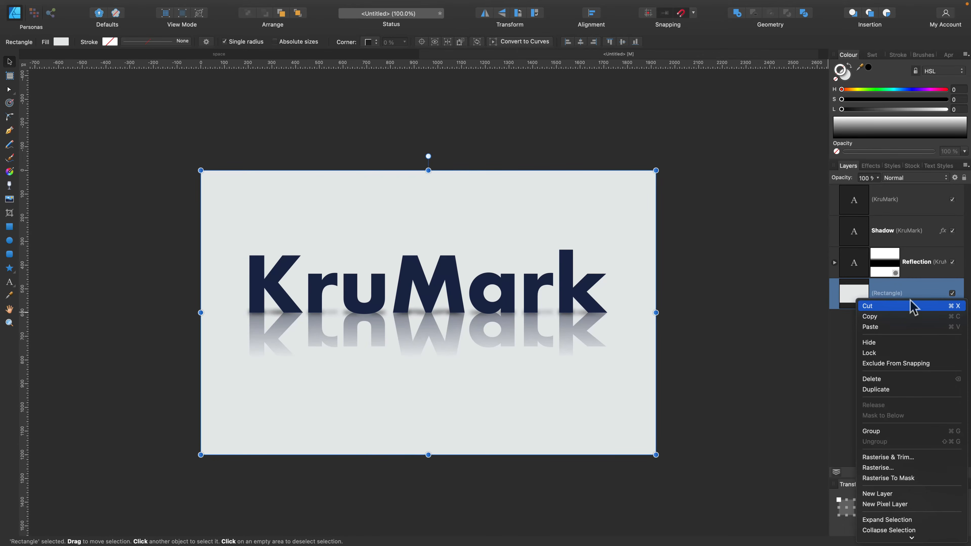
pyautogui.click(916, 391)
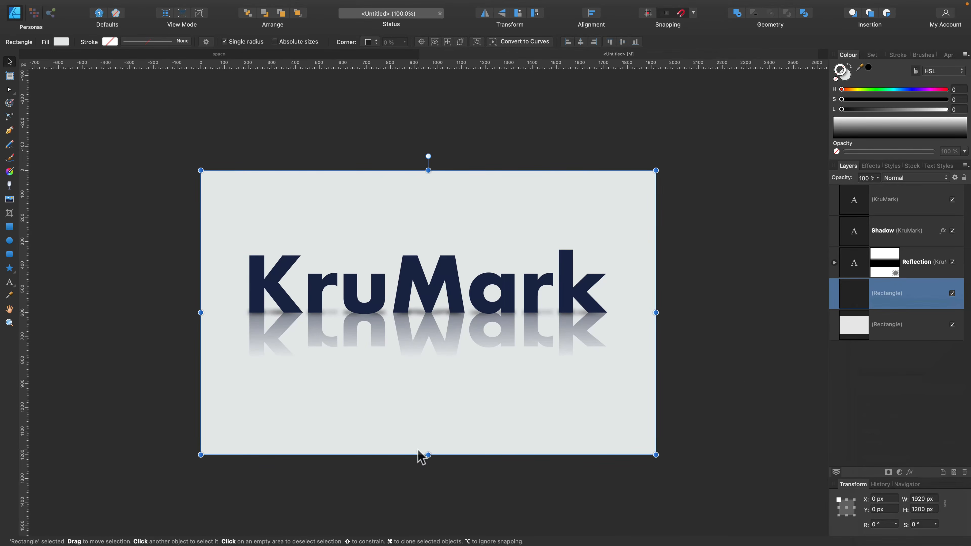
pyautogui.moveTo(428, 453); pyautogui.dragTo(433, 312)
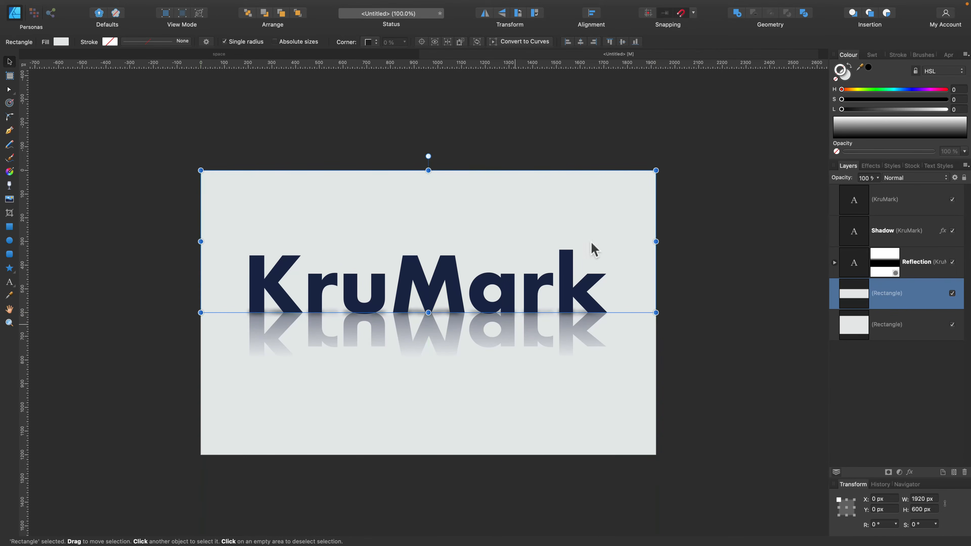
# Step: Darken the fill of the 600 px high upper background rectangle to hue 206, saturation 11, lightness 81
pyautogui.click(846, 76)
pyautogui.moveTo(936, 110); pyautogui.dragTo(924, 117)
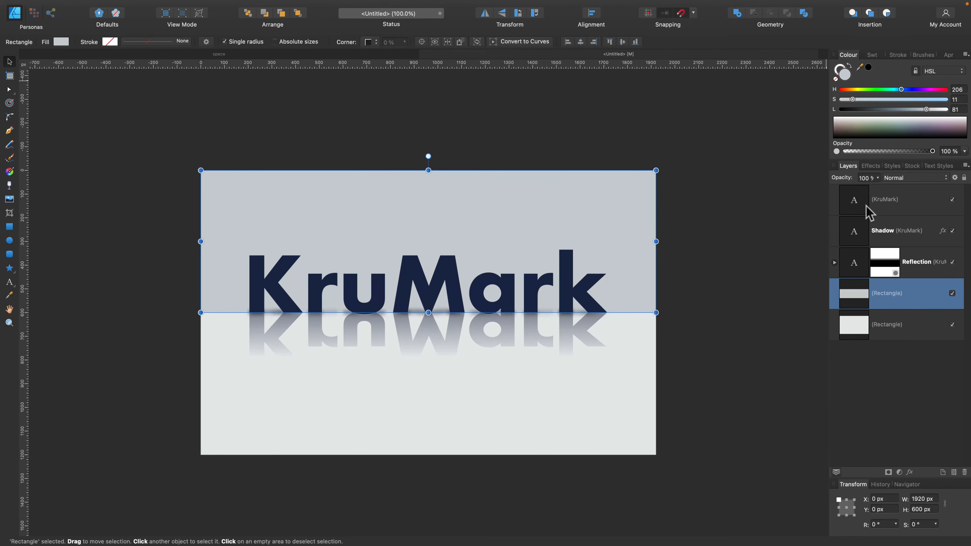
# Step: Apply a 9.2 px Gaussian Blur to the upper rectangle and enlarge it to about 1961 × 621 px, keeping its lower edge centred in place
pyautogui.click(911, 472)
pyautogui.click(694, 263)
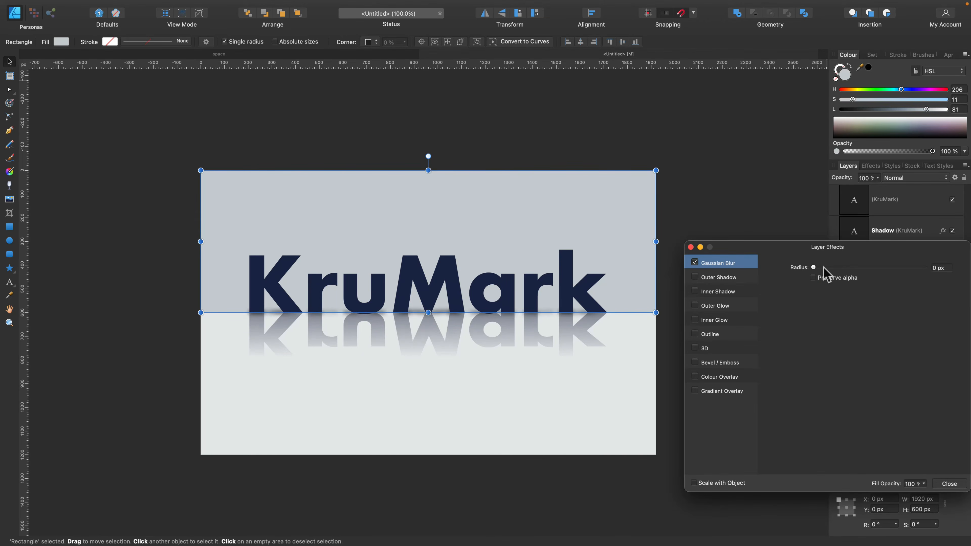
pyautogui.moveTo(822, 267); pyautogui.dragTo(860, 267)
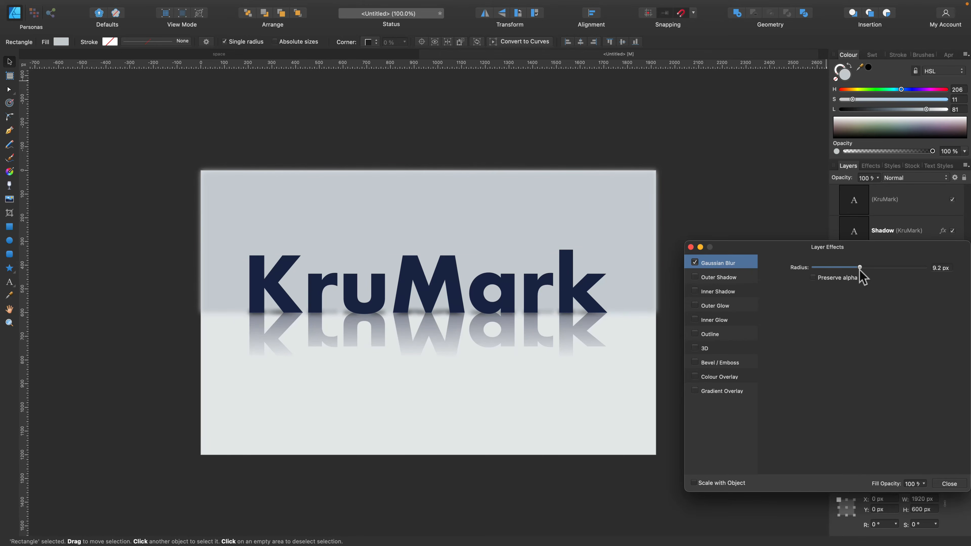
pyautogui.click(949, 484)
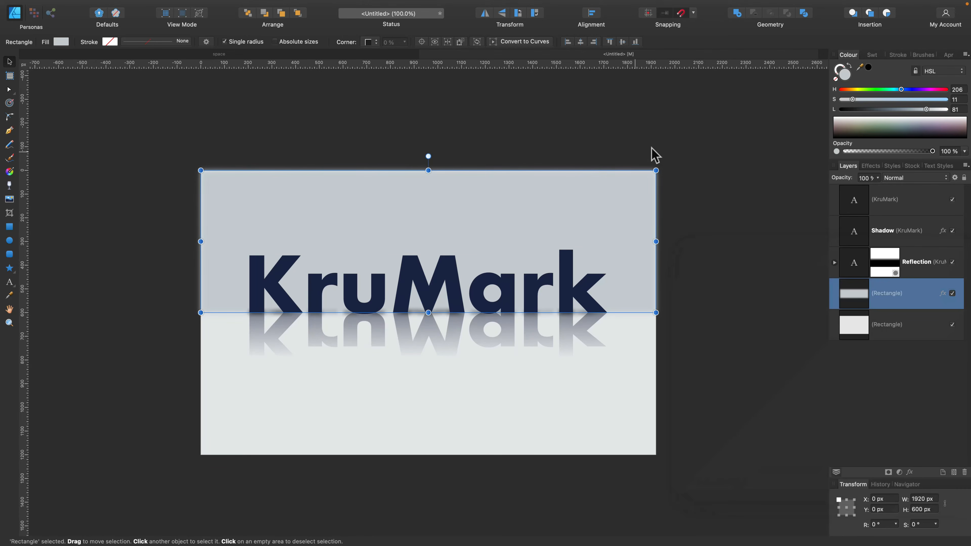
pyautogui.moveTo(656, 171)
pyautogui.mouseDown()
pyautogui.moveTo(666, 164)
pyautogui.moveTo(658, 187)
pyautogui.mouseUp()
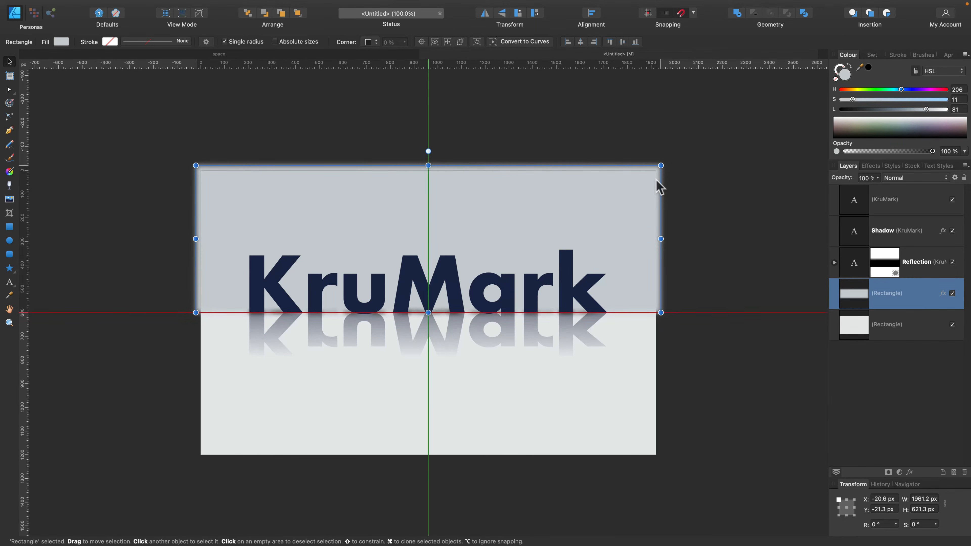
pyautogui.click(713, 195)
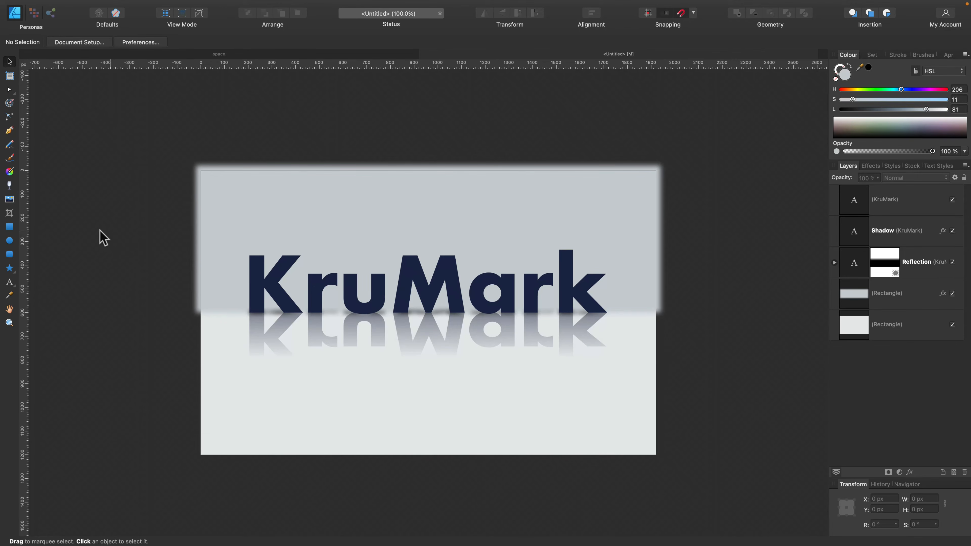
# Step: Draw a 1920 × 1200 px rectangle over the whole page and give it a radial gradient fill spreading from the page centre
pyautogui.press('m')
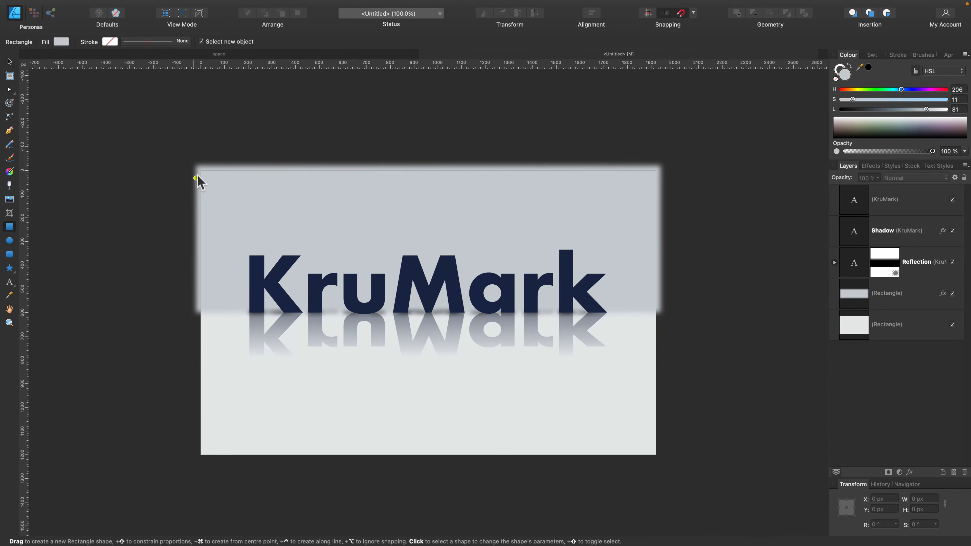
pyautogui.moveTo(200, 170); pyautogui.dragTo(656, 454)
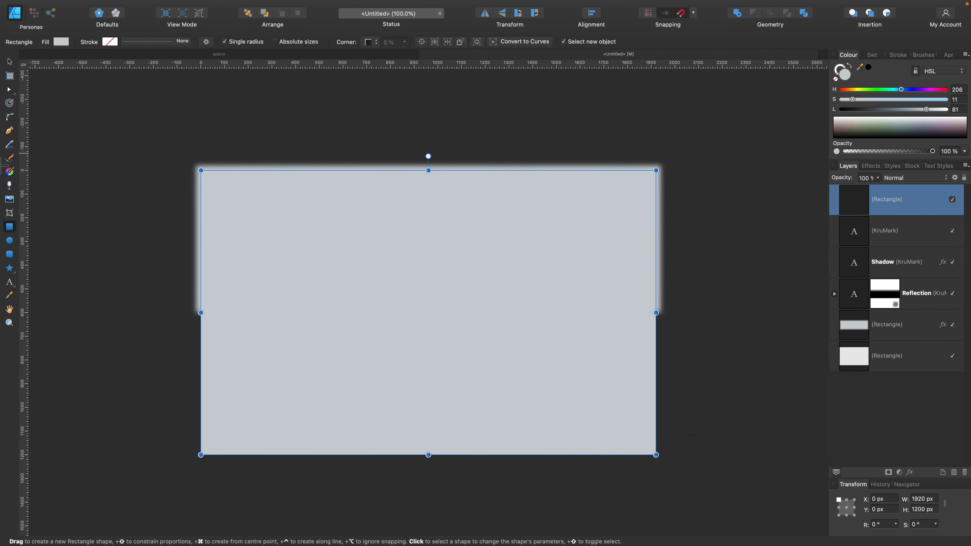
pyautogui.click(10, 173)
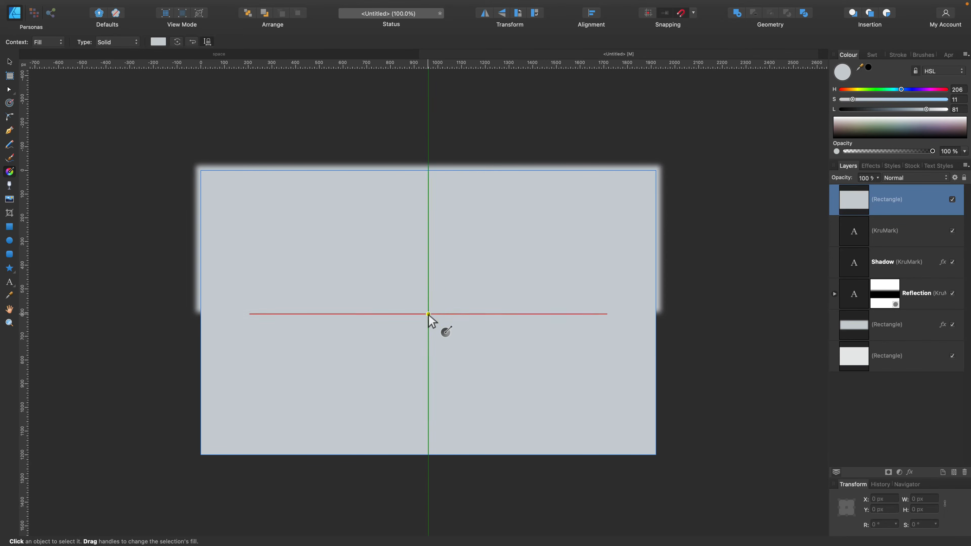
pyautogui.moveTo(428, 314); pyautogui.dragTo(586, 313)
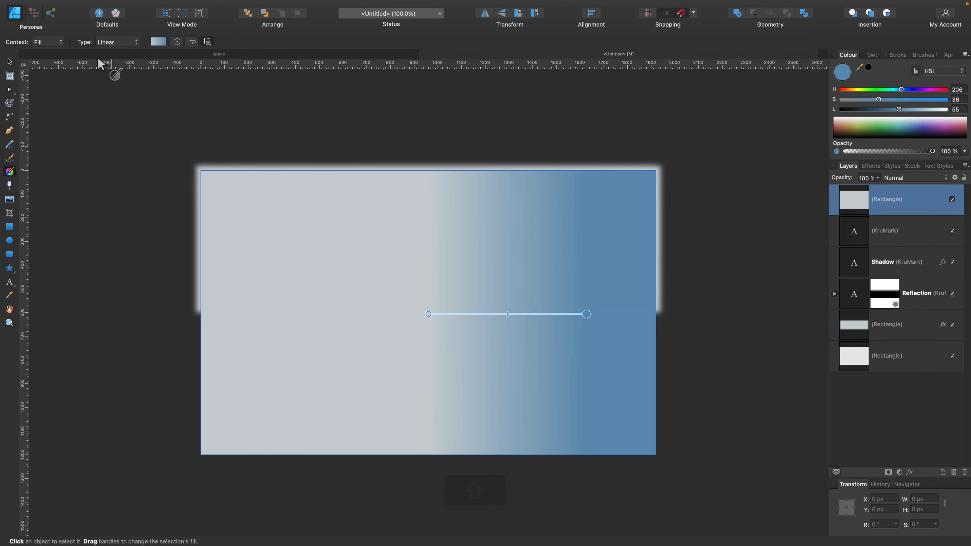
pyautogui.click(111, 43)
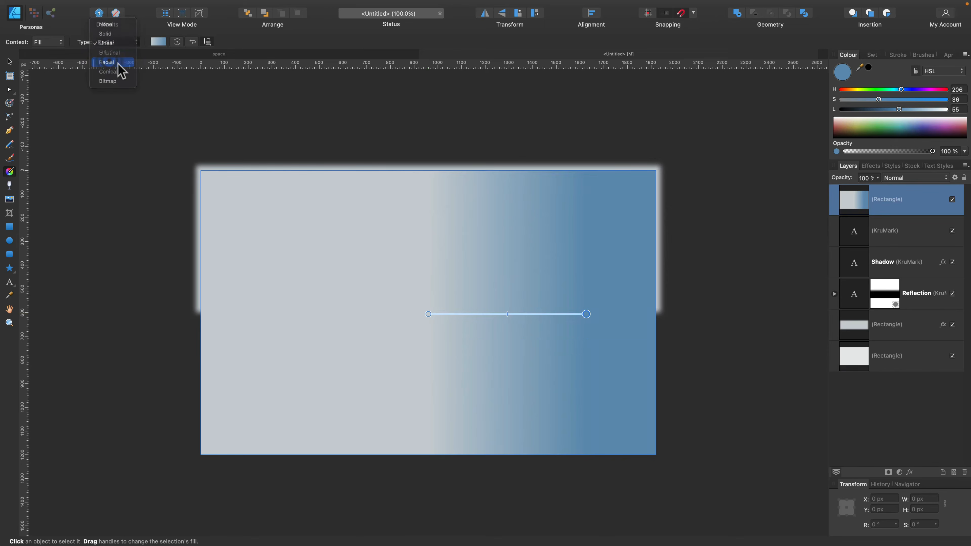
pyautogui.click(120, 68)
# Step: Set the radial gradient's outer stop to hue 206, saturation 12, lightness 10 and add a moderate amount of noise
pyautogui.click(160, 41)
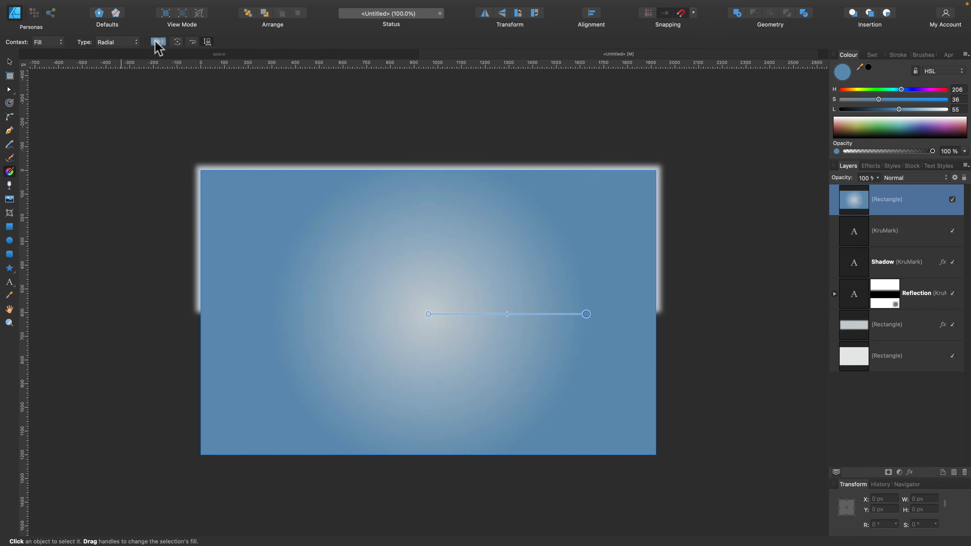
pyautogui.click(276, 80)
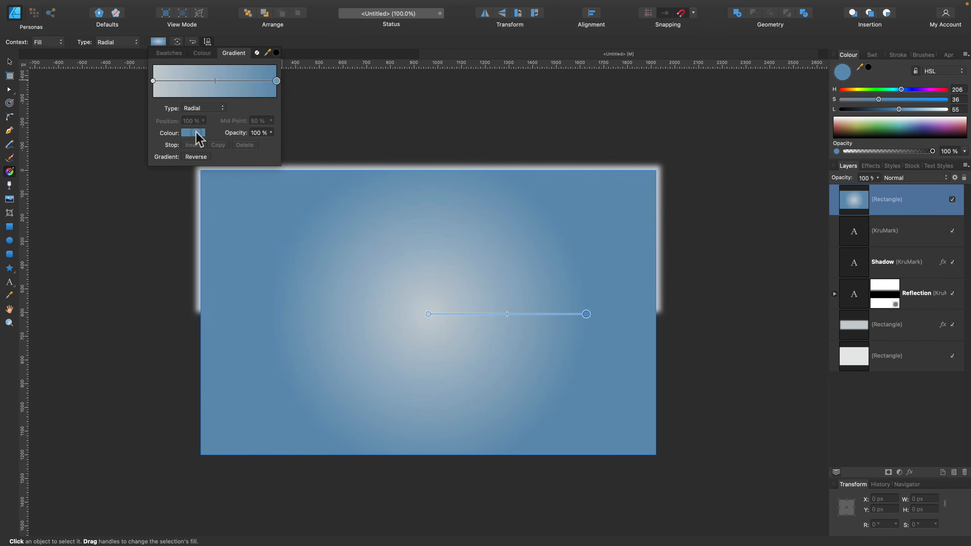
pyautogui.click(200, 134)
pyautogui.click(198, 181)
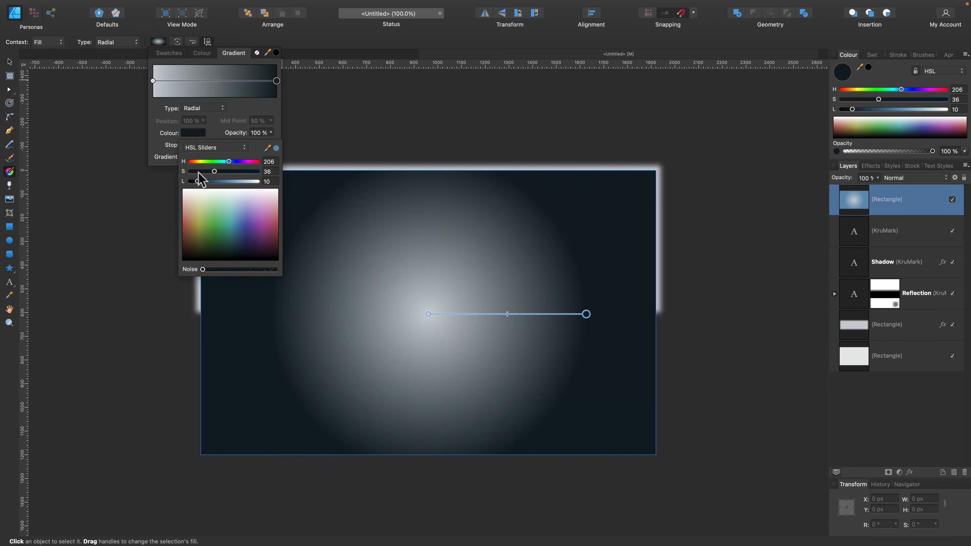
pyautogui.click(199, 172)
pyautogui.click(230, 269)
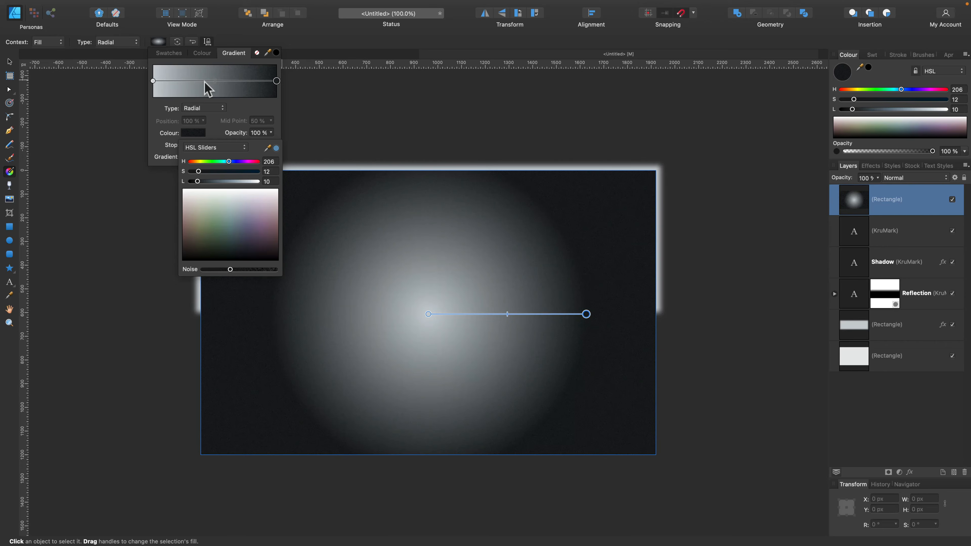
# Step: Brighten the radial gradient's inner stop to lightness 94 and finish editing the fill
pyautogui.click(153, 81)
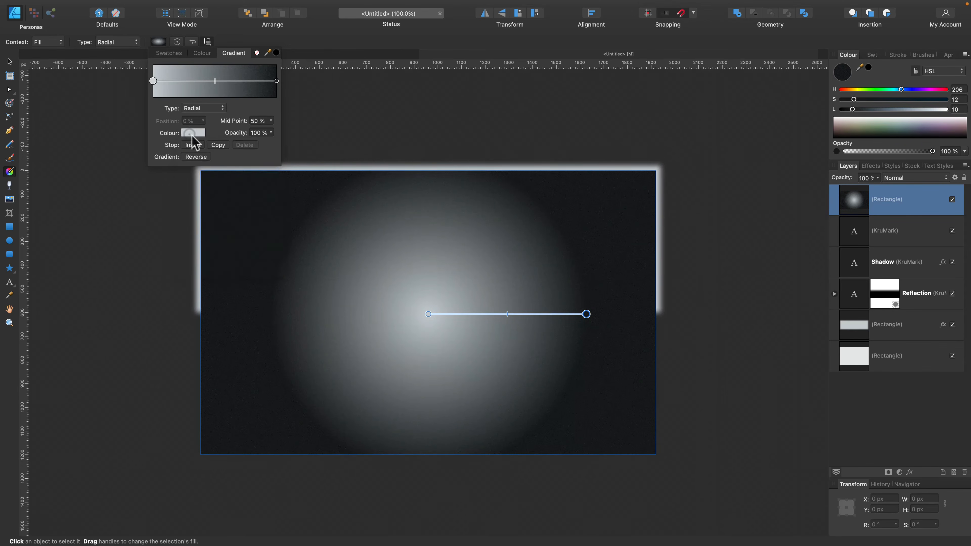
pyautogui.click(254, 180)
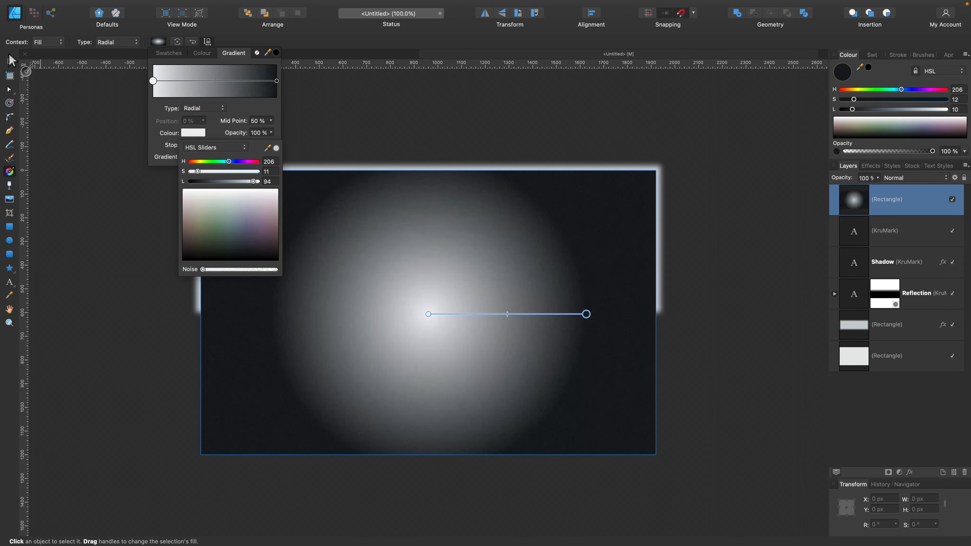
pyautogui.click(9, 62)
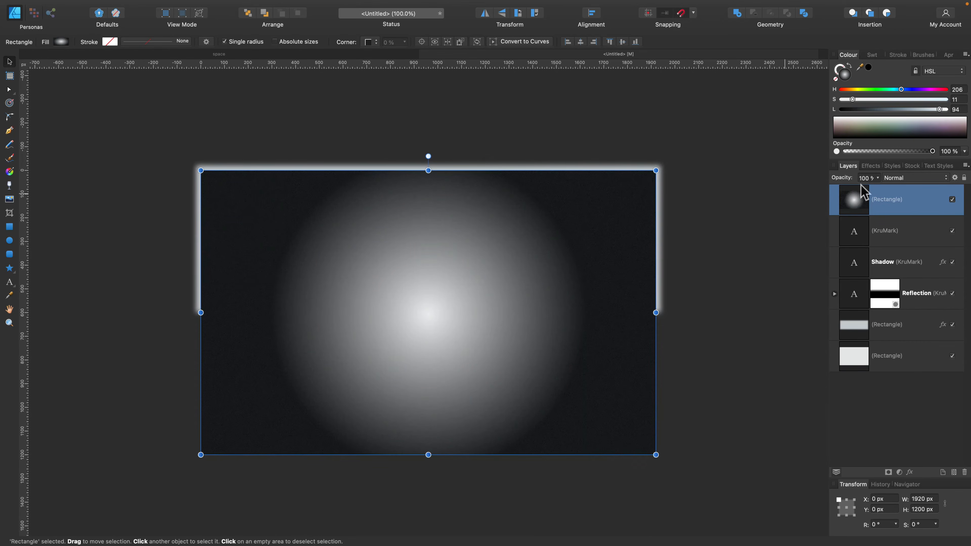
# Step: Set the gradient rectangle's blend mode to Overlay and its layer opacity to 50 %, then clear the selection
pyautogui.click(918, 179)
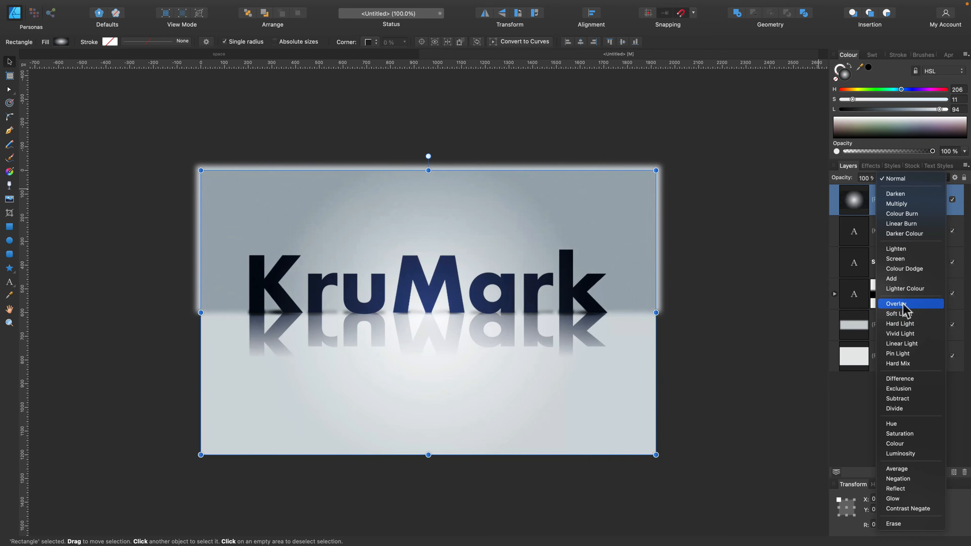
pyautogui.press('Return')
pyautogui.click(877, 178)
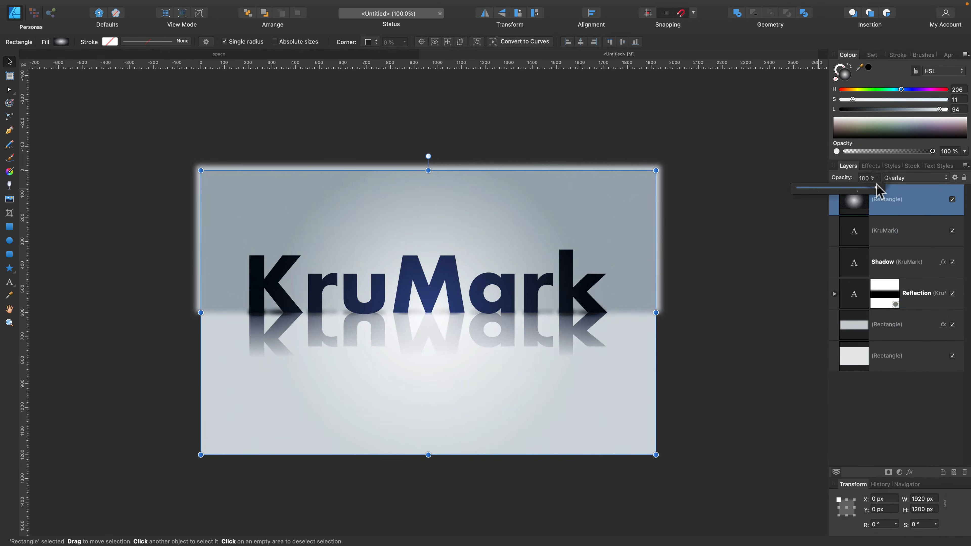
pyautogui.moveTo(875, 187); pyautogui.dragTo(836, 188)
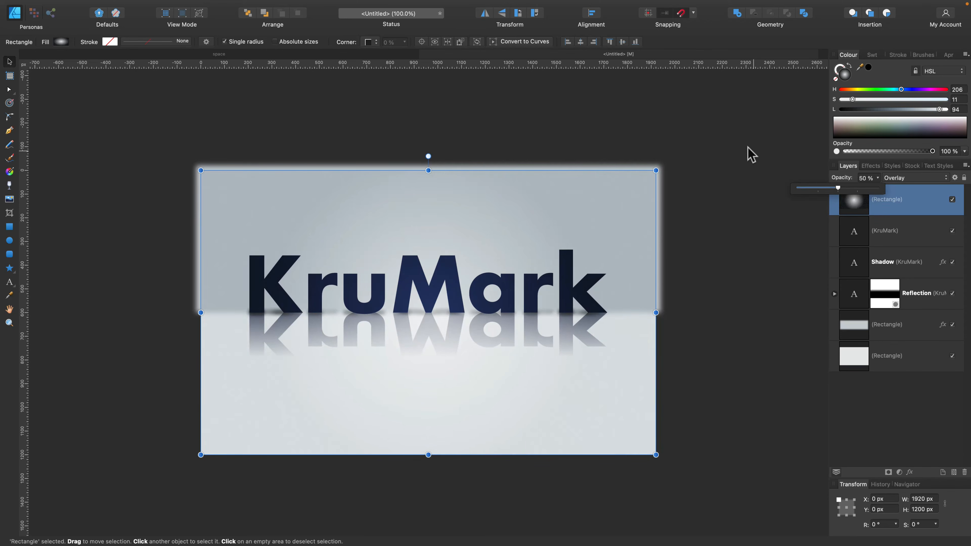
pyautogui.click(710, 150)
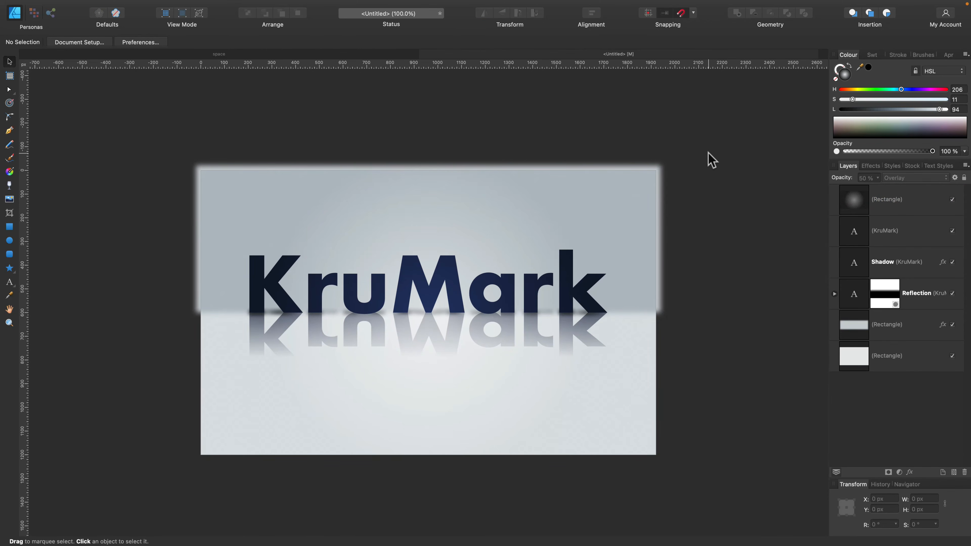
pyautogui.press('super+0')
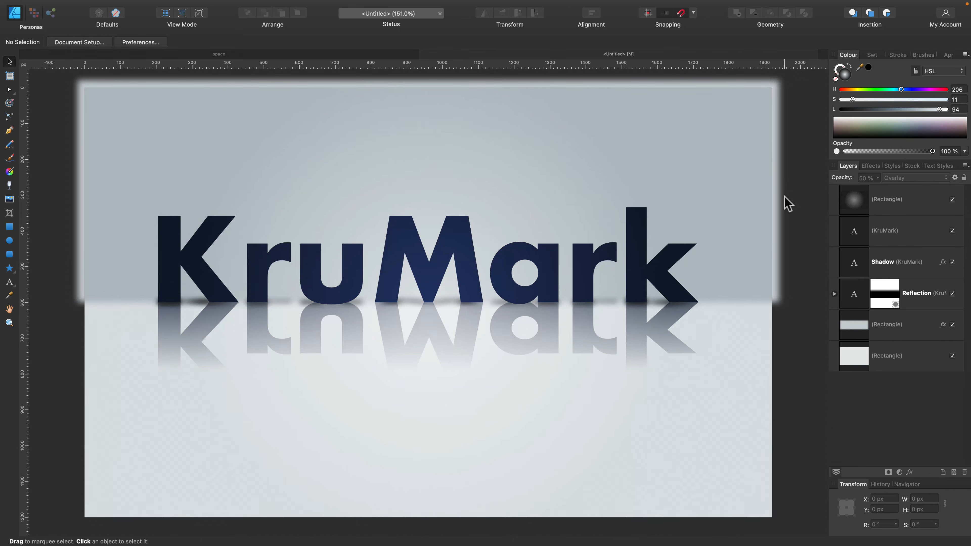
pyautogui.press('super+equal')
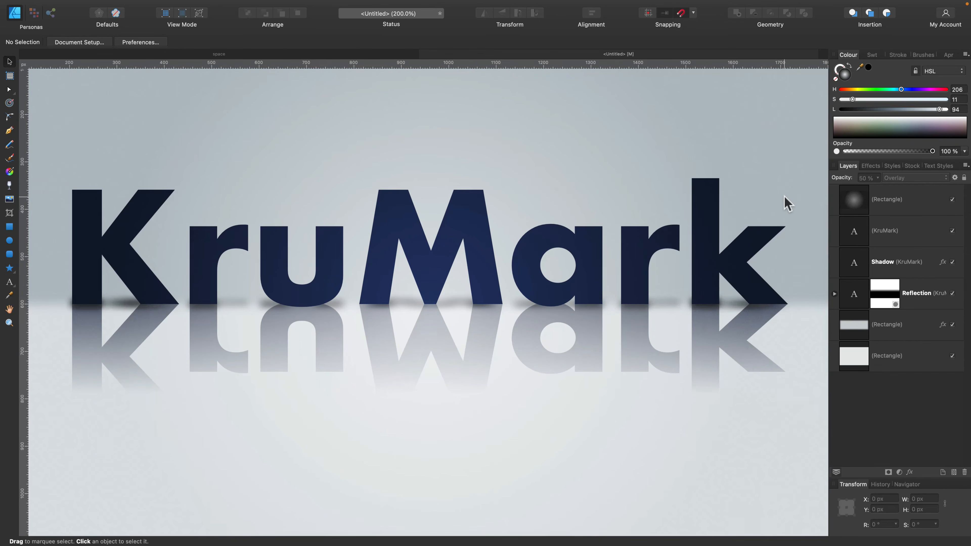